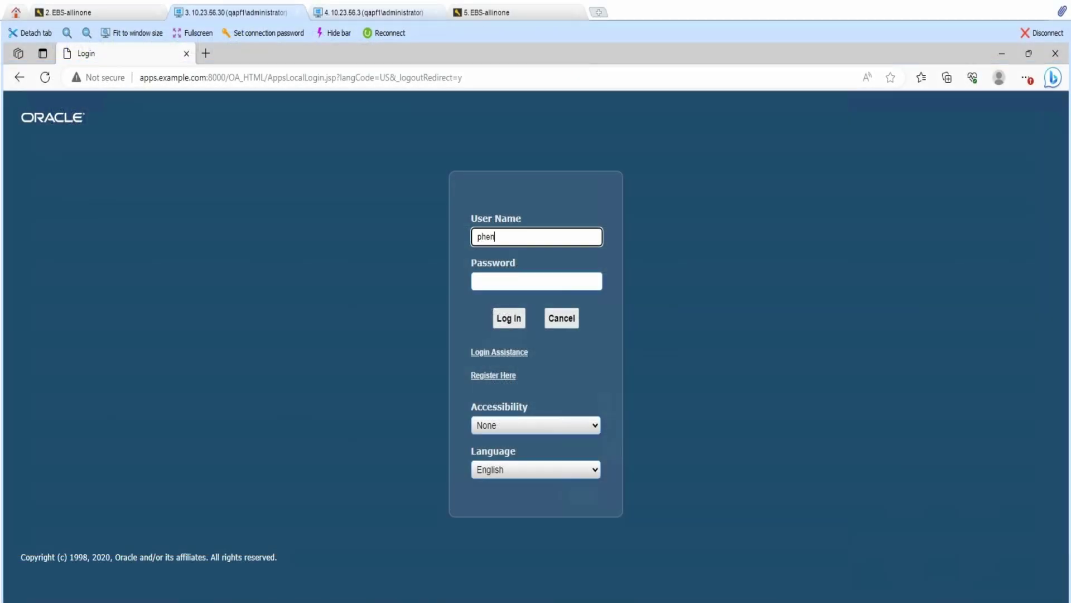
- Sign in and open the Sales User dashboard, scrolling down to the Leads list with its Owner column
{"action": "key", "text": "Tab"}
{"action": "type", "text": "*****"}
{"action": "key", "text": "Return"}
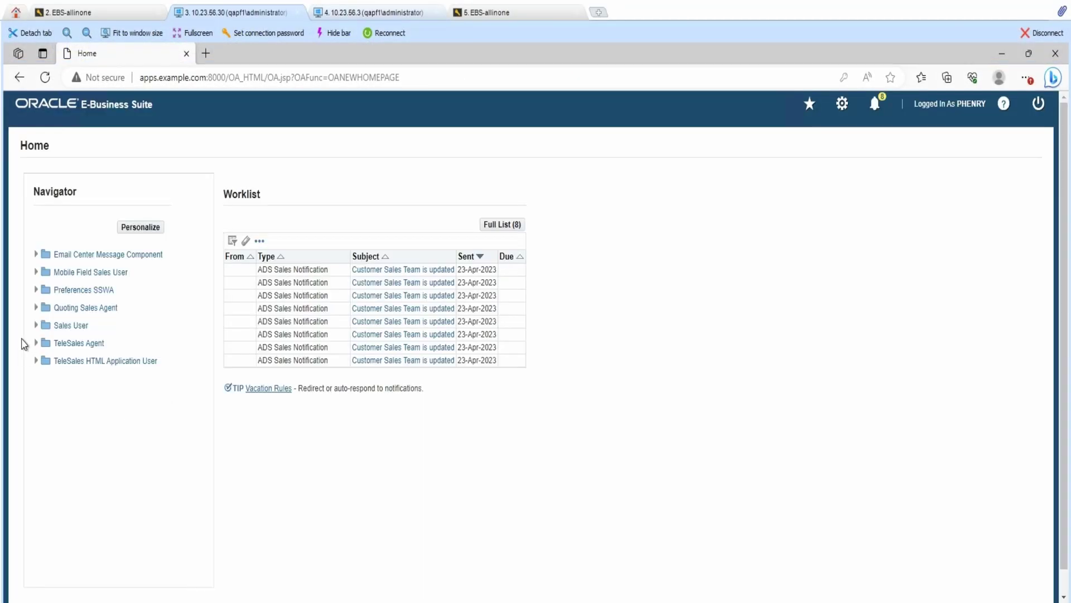
{"action": "left_click", "coordinate": [35, 327]}
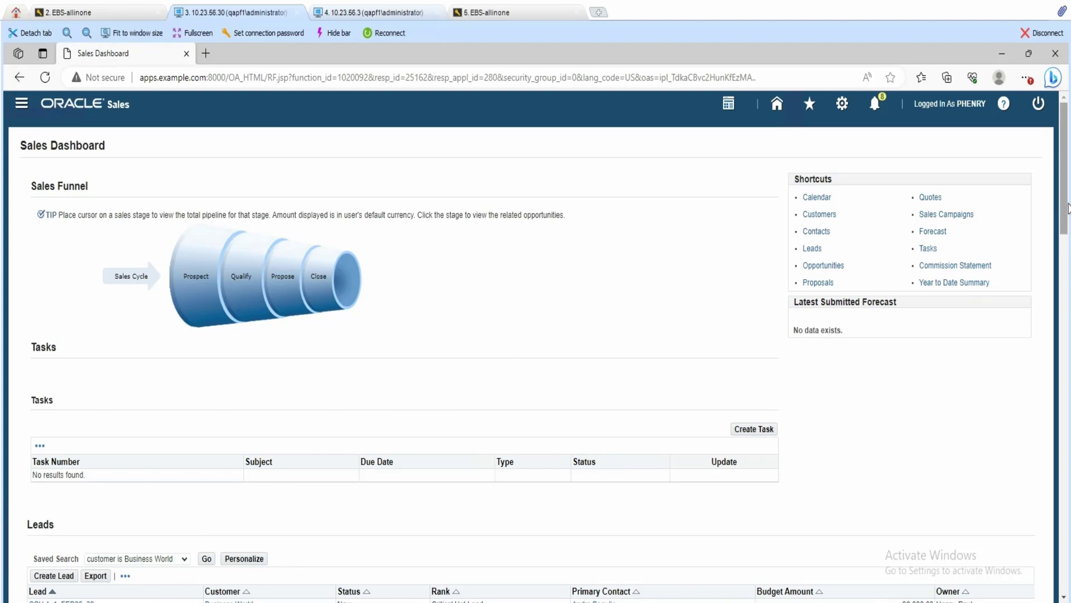
{"action": "scroll", "coordinate": [708, 467], "scroll_direction": "down", "scroll_amount": 3}
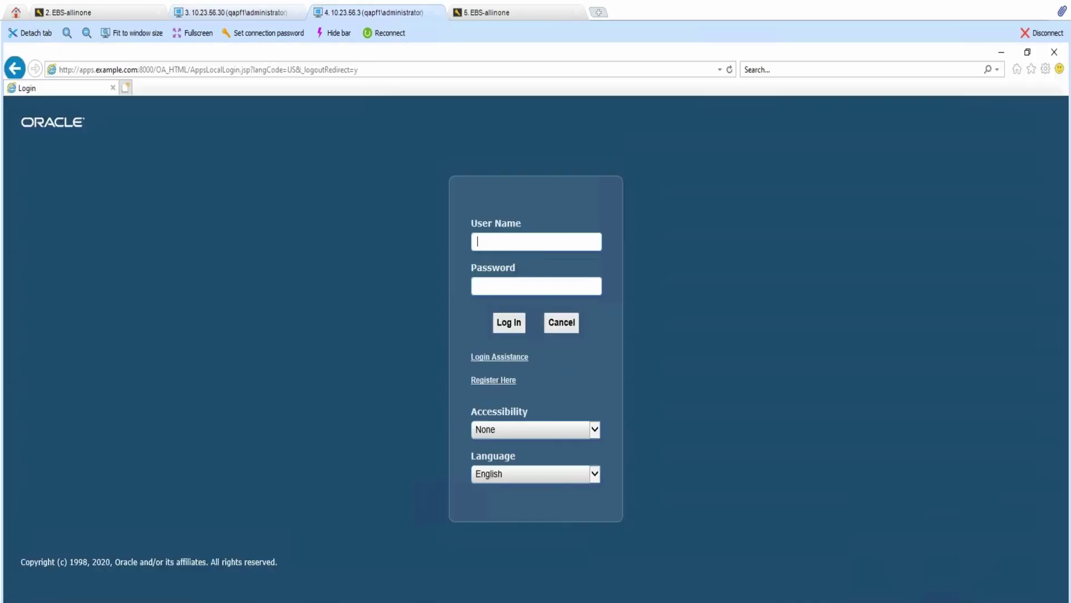
- Enter another account's user name and password in the sign-in form
{"action": "type", "text": "ebusiness"}
{"action": "key", "text": "Tab"}
{"action": "type", "text": "********"}
- Log in as the second account and scroll the Sales User dashboard to its Leads table
{"action": "key", "text": "Return"}
{"action": "scroll", "coordinate": [212, 416], "scroll_direction": "down", "scroll_amount": 10}
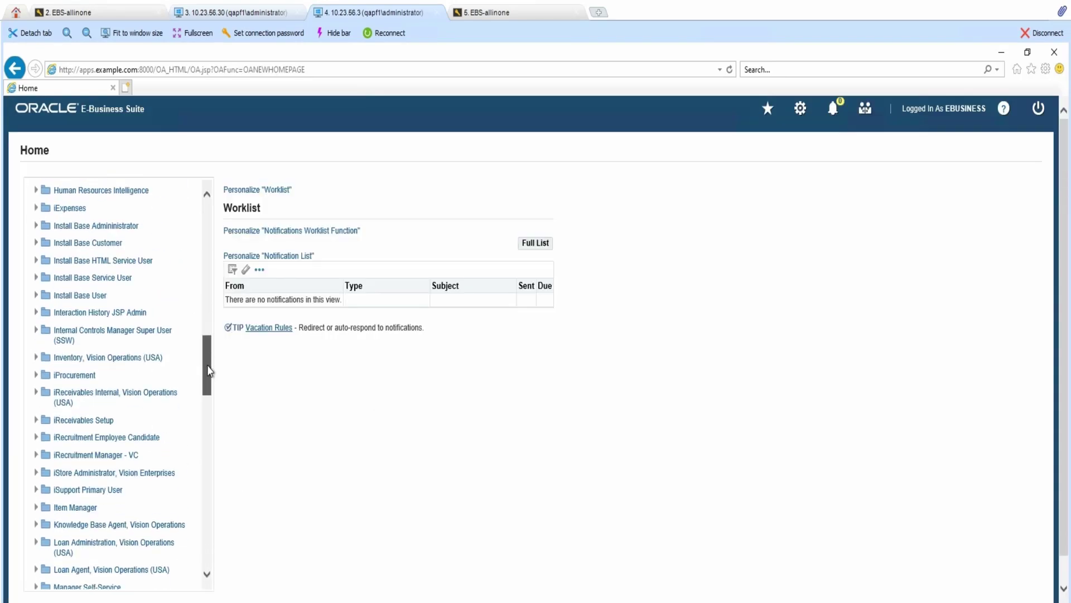
{"action": "left_click_drag", "start_coordinate": [211, 416], "coordinate": [210, 473]}
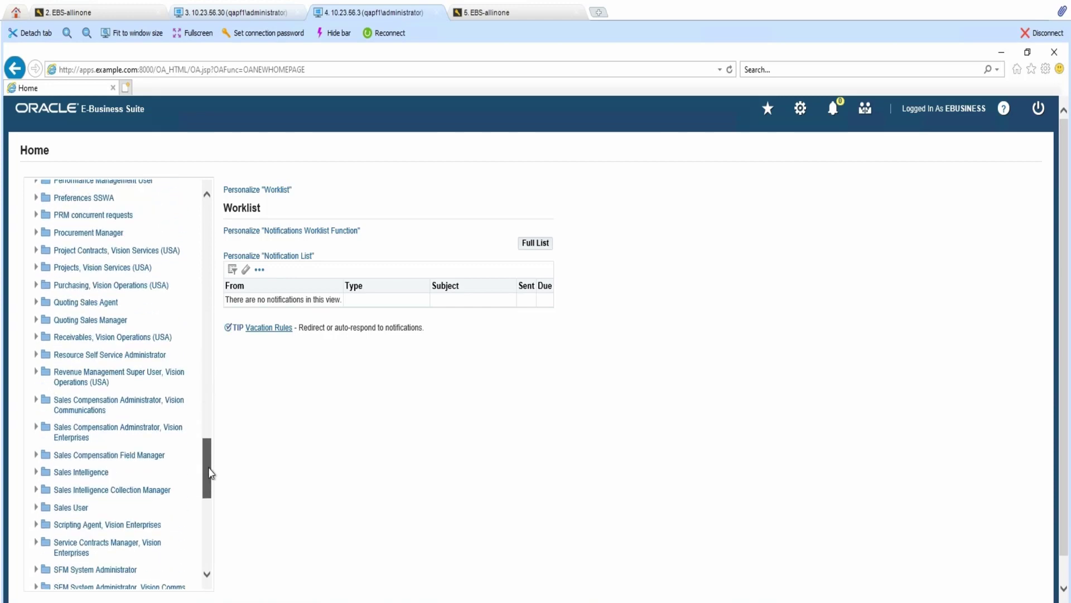
{"action": "left_click", "coordinate": [43, 508]}
{"action": "left_click_drag", "start_coordinate": [1063, 166], "coordinate": [1056, 217]}
{"action": "scroll", "coordinate": [1056, 217], "scroll_direction": "down", "scroll_amount": 2}
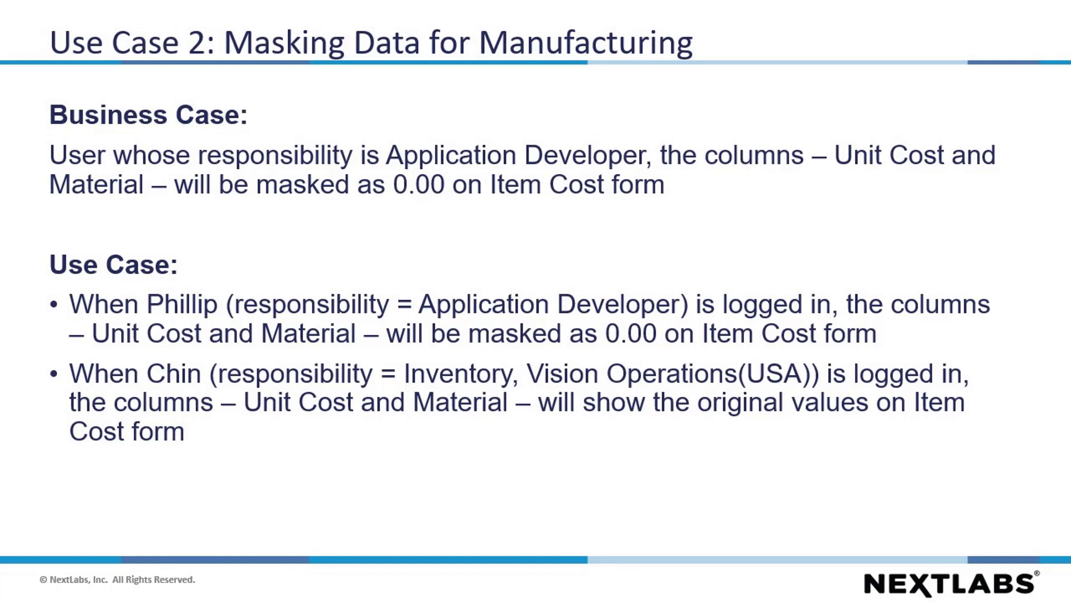
- Advance through the Policy Details, Item Costs Summary and Item Costs Details slides
{"action": "key", "text": "Right"}
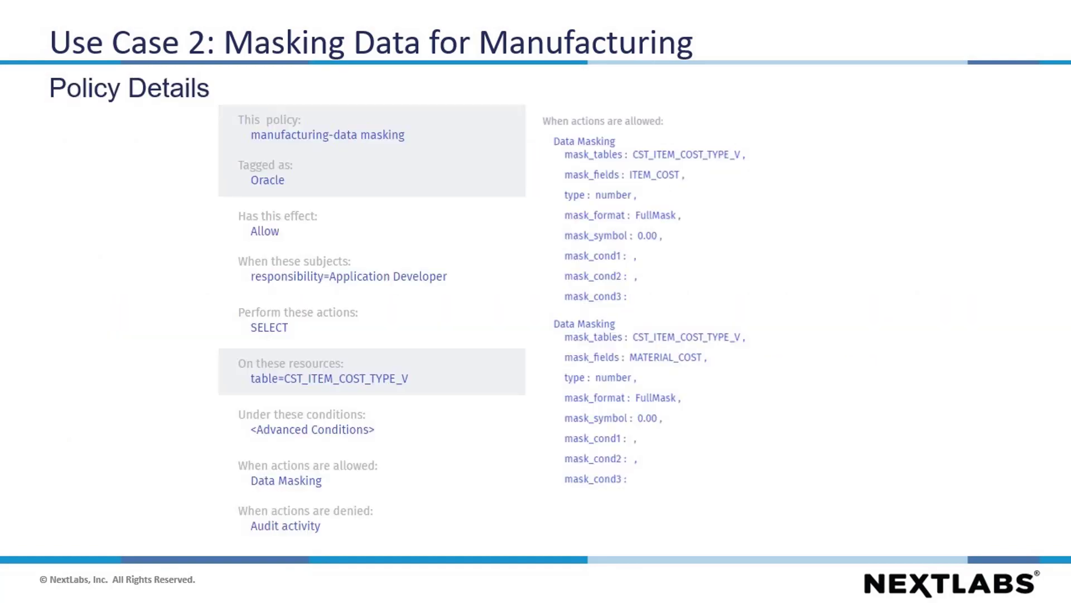
{"action": "key", "text": "Right"}
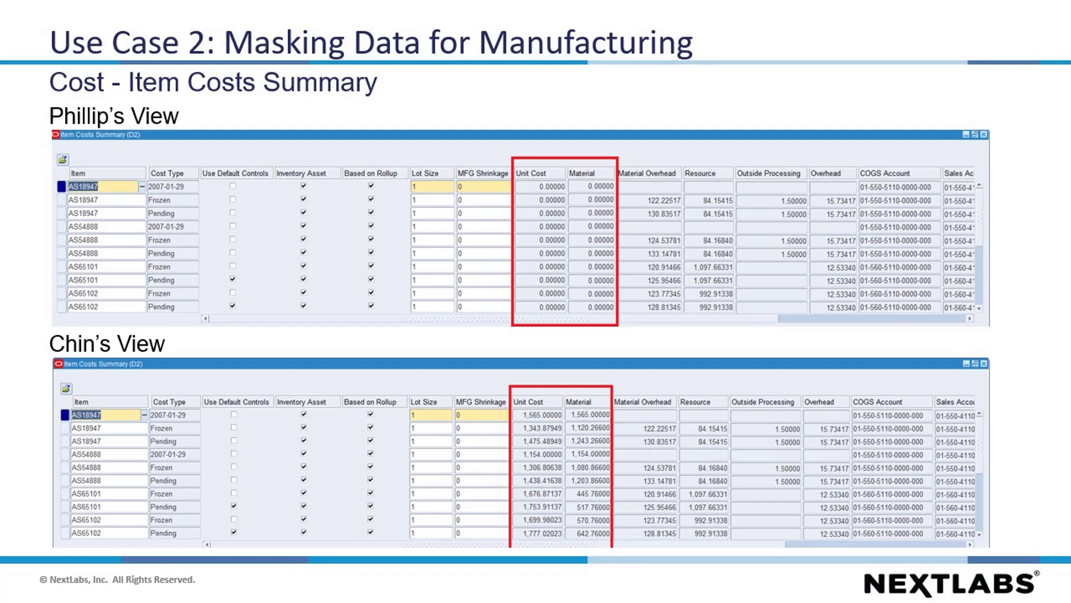
{"action": "key", "text": "Right"}
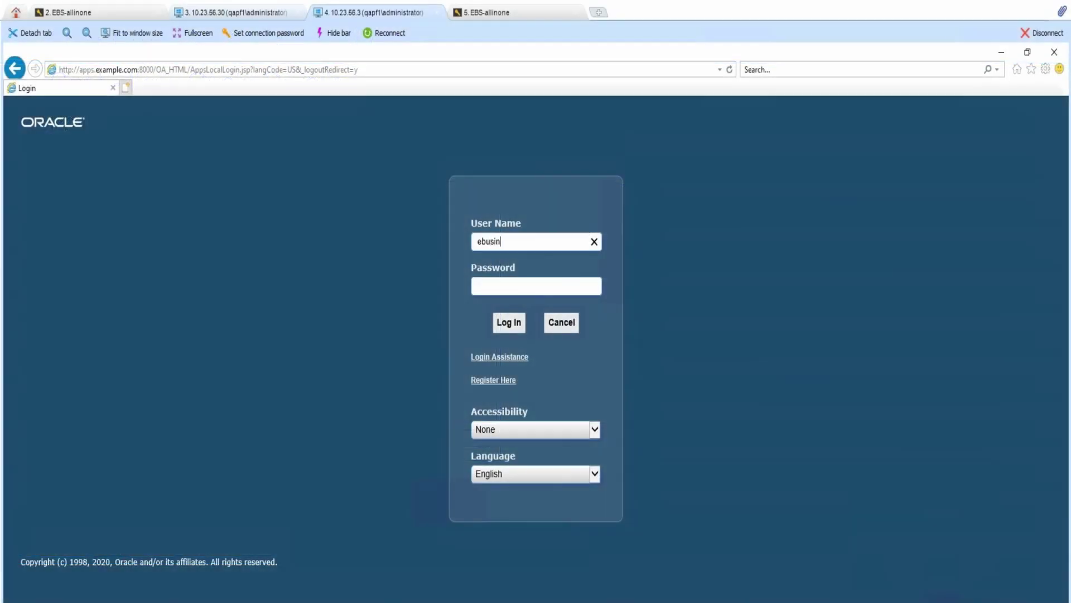
- Finish the user name, enter the account password and sign in
{"action": "type", "text": "ness"}
{"action": "key", "text": "Tab"}
{"action": "type", "text": "welcome1"}
{"action": "key", "text": "Return"}
- Launch Item Costs from Manufacturing and Distribution Manager > Cost > Item Costs
{"action": "scroll", "coordinate": [206, 280], "scroll_direction": "down", "scroll_amount": 5}
{"action": "left_click_drag", "start_coordinate": [206, 279], "coordinate": [203, 399]}
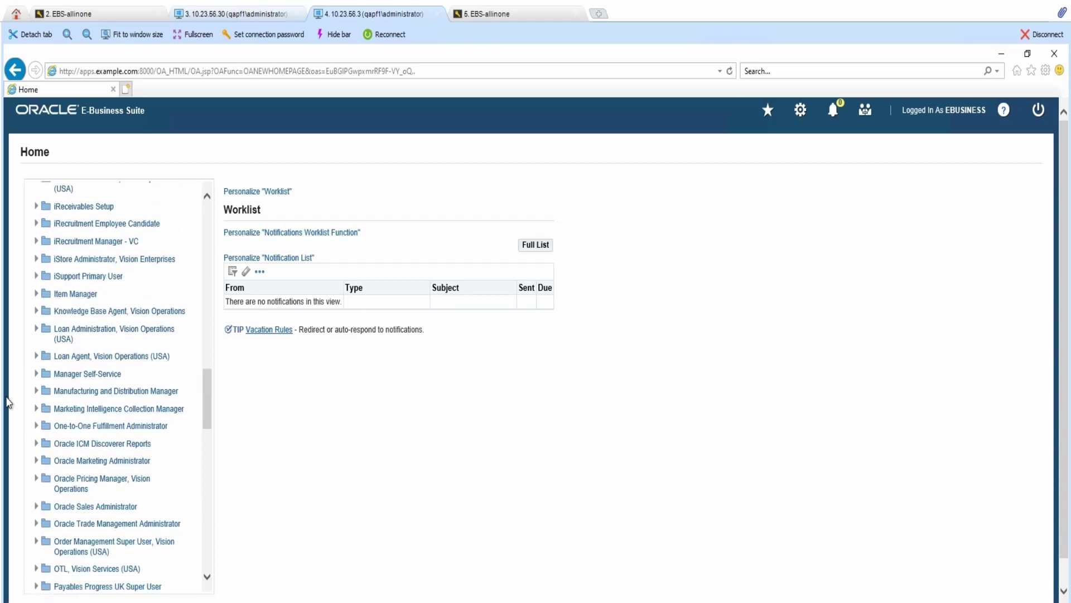
{"action": "left_click", "coordinate": [36, 391]}
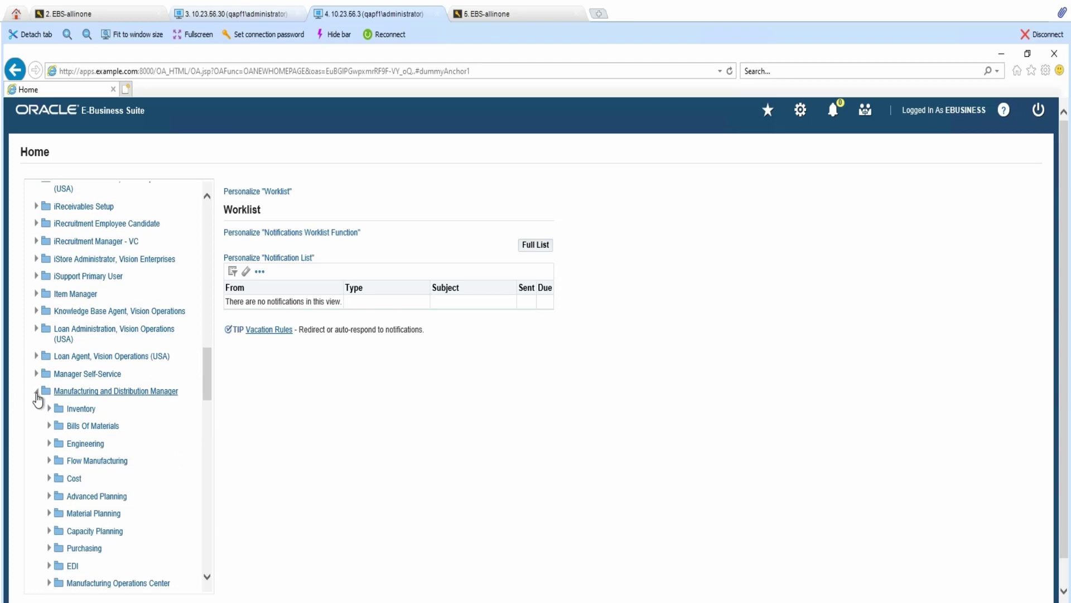
{"action": "left_click", "coordinate": [50, 479]}
{"action": "left_click", "coordinate": [62, 533]}
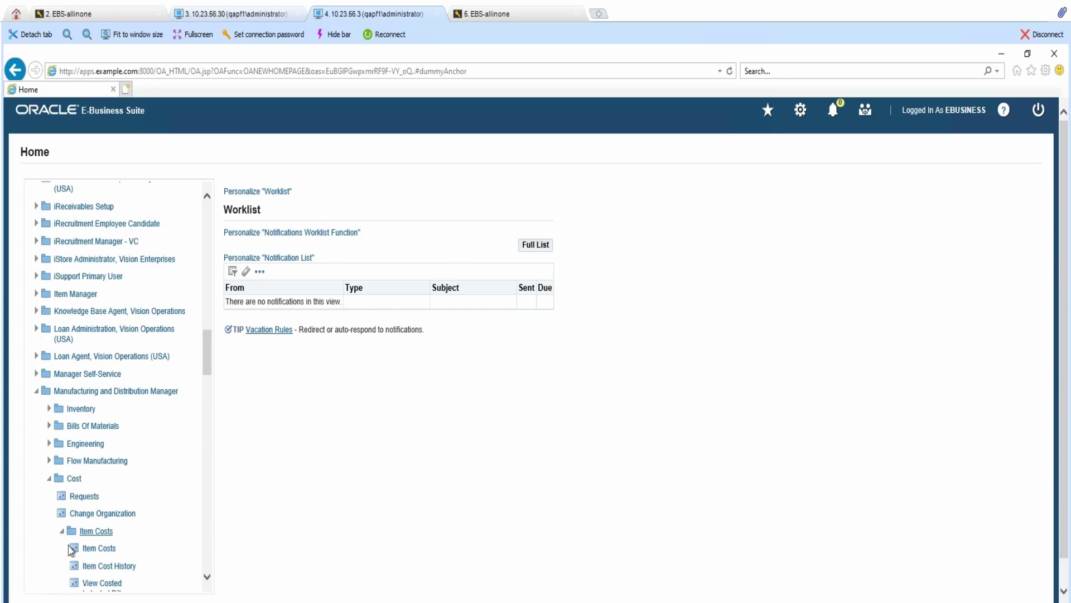
{"action": "left_click", "coordinate": [97, 548]}
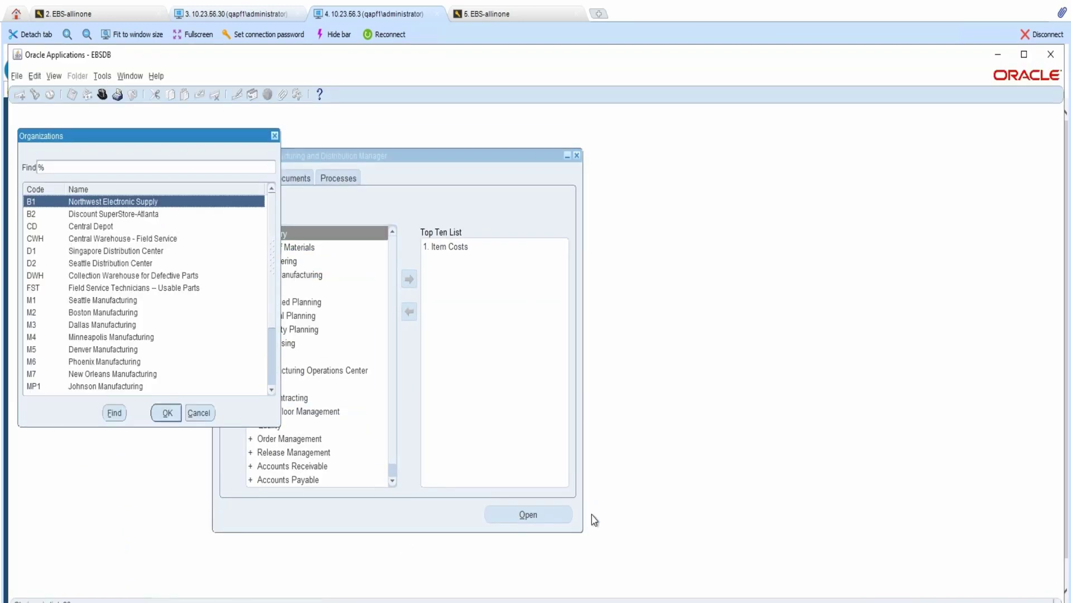
- Choose organization D2 (Seattle Distribution Center), set Category Set to ASCP Item, and find item costs
{"action": "left_click", "coordinate": [120, 263]}
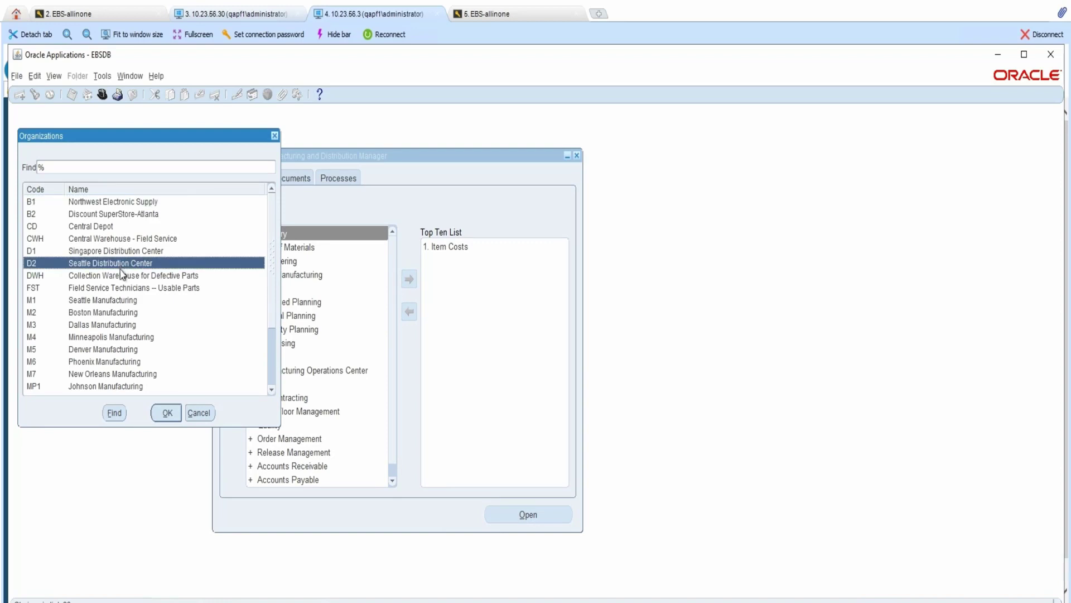
{"action": "left_click", "coordinate": [166, 413]}
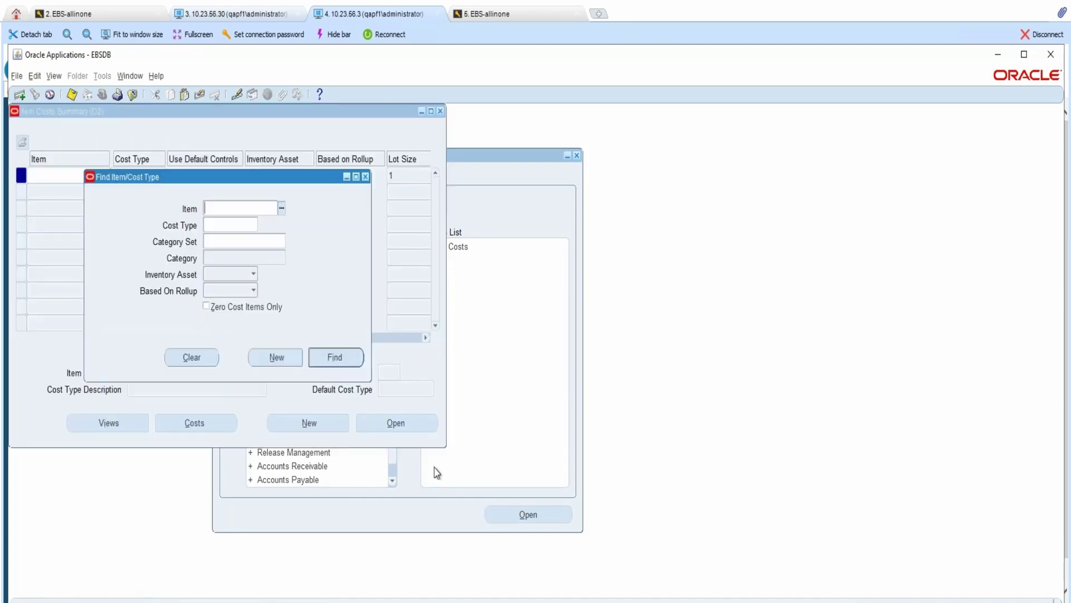
{"action": "left_click", "coordinate": [282, 244]}
{"action": "left_click", "coordinate": [282, 244]}
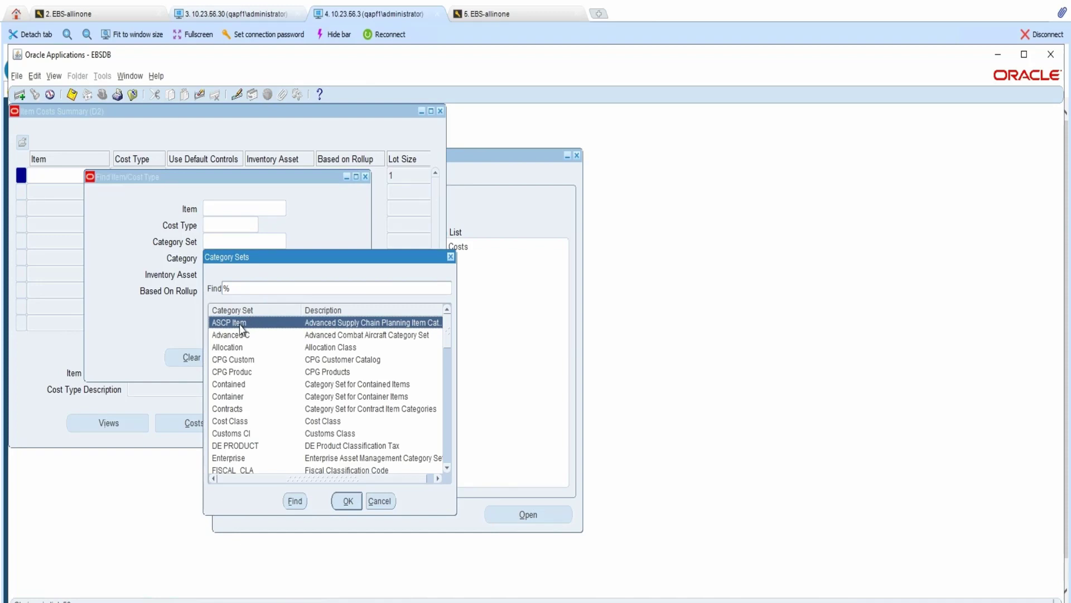
{"action": "double_click", "coordinate": [241, 324]}
{"action": "left_click", "coordinate": [336, 359]}
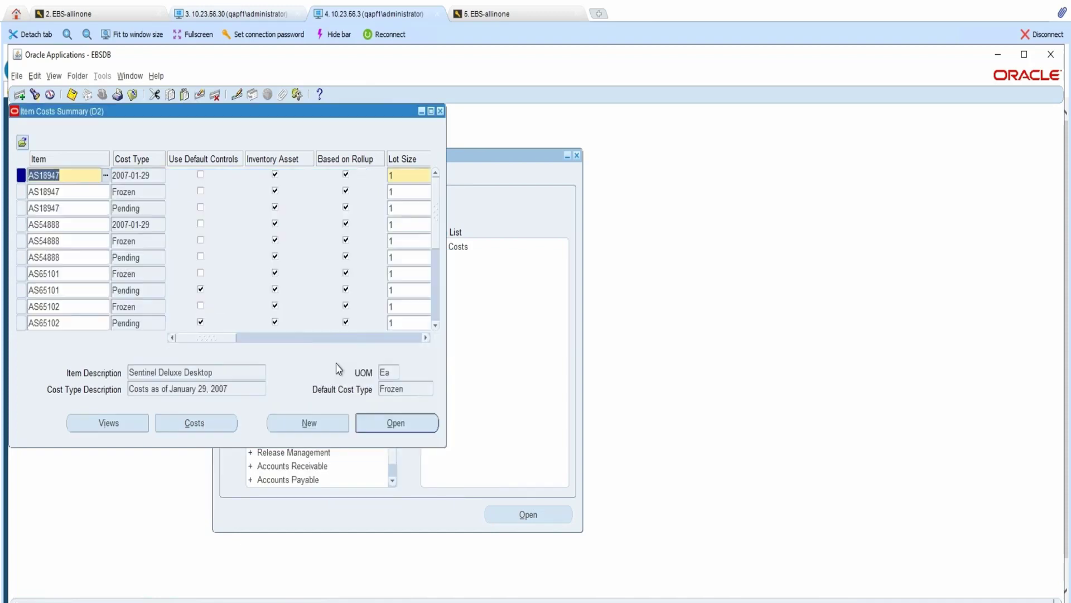
- Maximize the summary to show zeroed Unit Cost and Material, open AS18947's costs, then start another login
{"action": "left_click", "coordinate": [430, 111]}
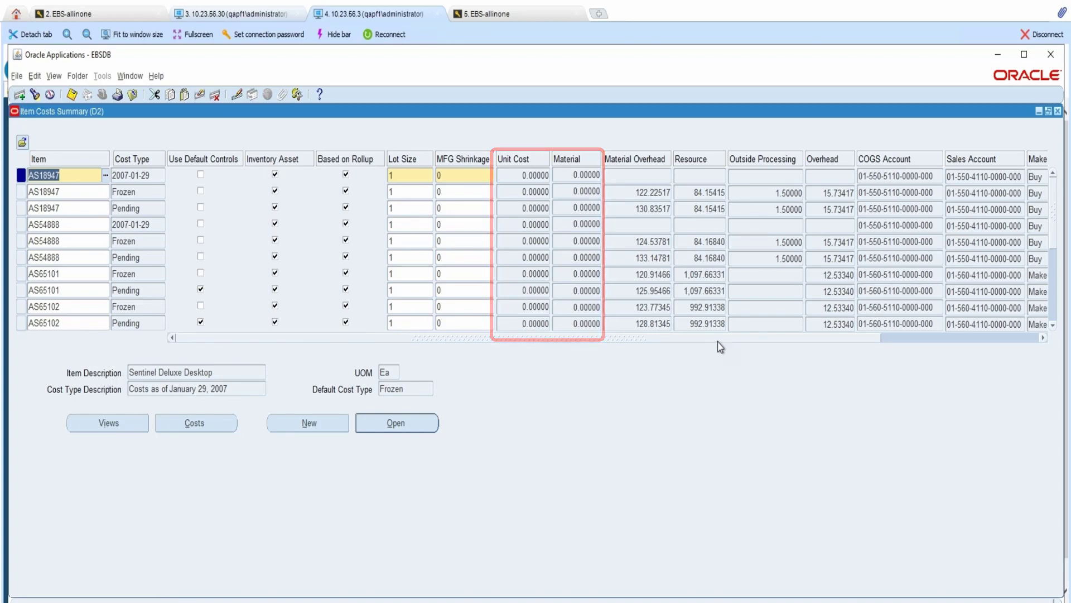
{"action": "left_click", "coordinate": [396, 422]}
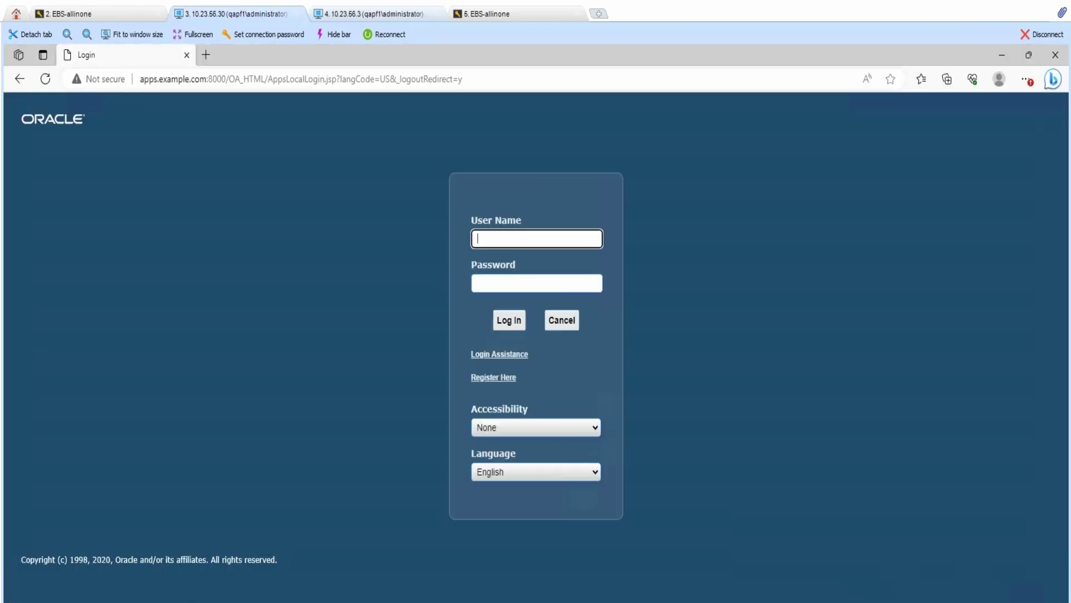
{"action": "type", "text": "autom"}
{"action": "type", "text": "otive"}
- Sign in with the account password and launch Manufacturing and Distribution Manager > Cost > Item Costs
{"action": "key", "text": "Tab"}
{"action": "type", "text": "welcome"}
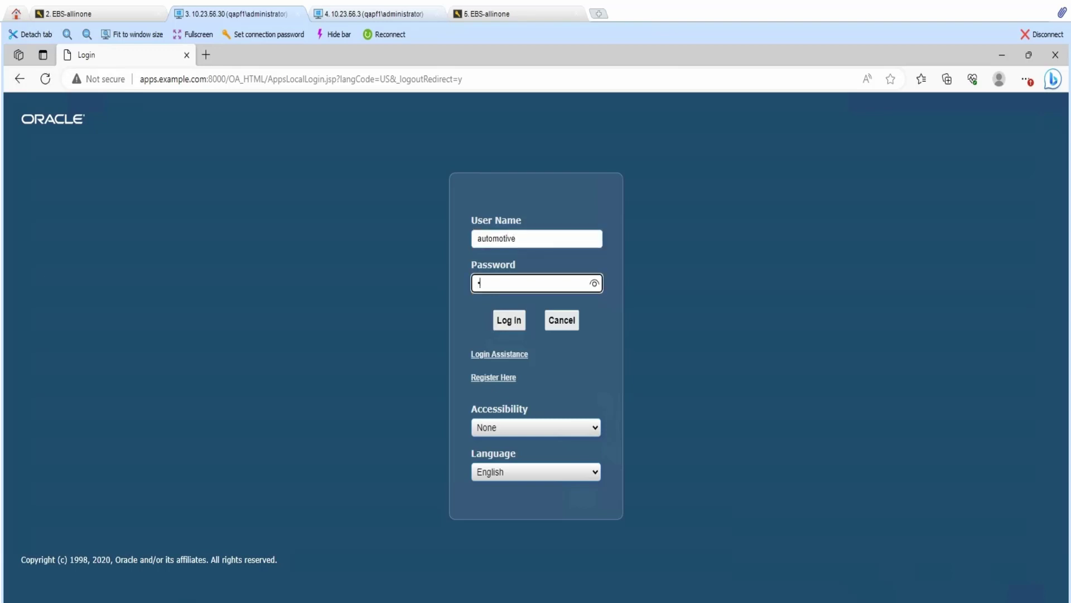
{"action": "key", "text": "Return"}
{"action": "left_click_drag", "start_coordinate": [202, 257], "coordinate": [206, 478]}
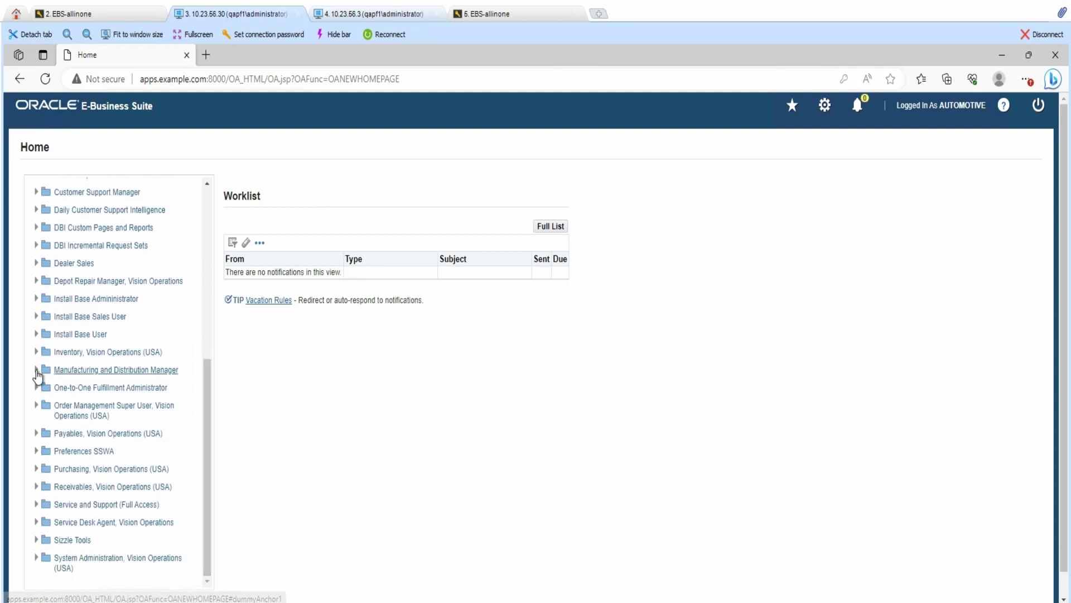
{"action": "left_click", "coordinate": [37, 370]}
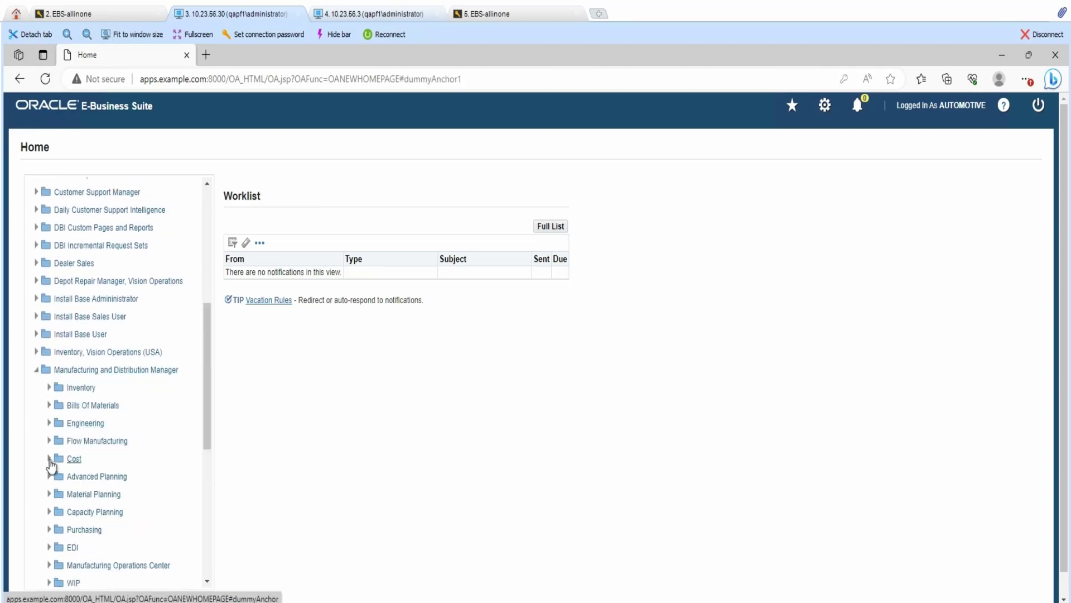
{"action": "left_click", "coordinate": [50, 458]}
{"action": "left_click", "coordinate": [62, 511]}
{"action": "left_click", "coordinate": [103, 533]}
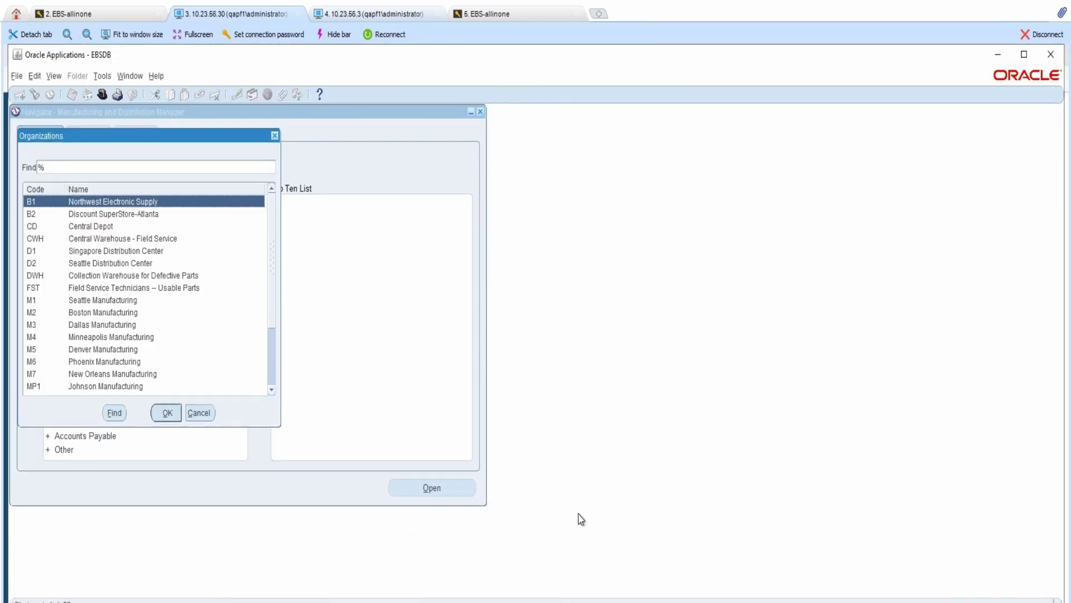
- Select the Seattle Distribution Center, pick the ASCP Item category set, and run the search
{"action": "left_click", "coordinate": [104, 264]}
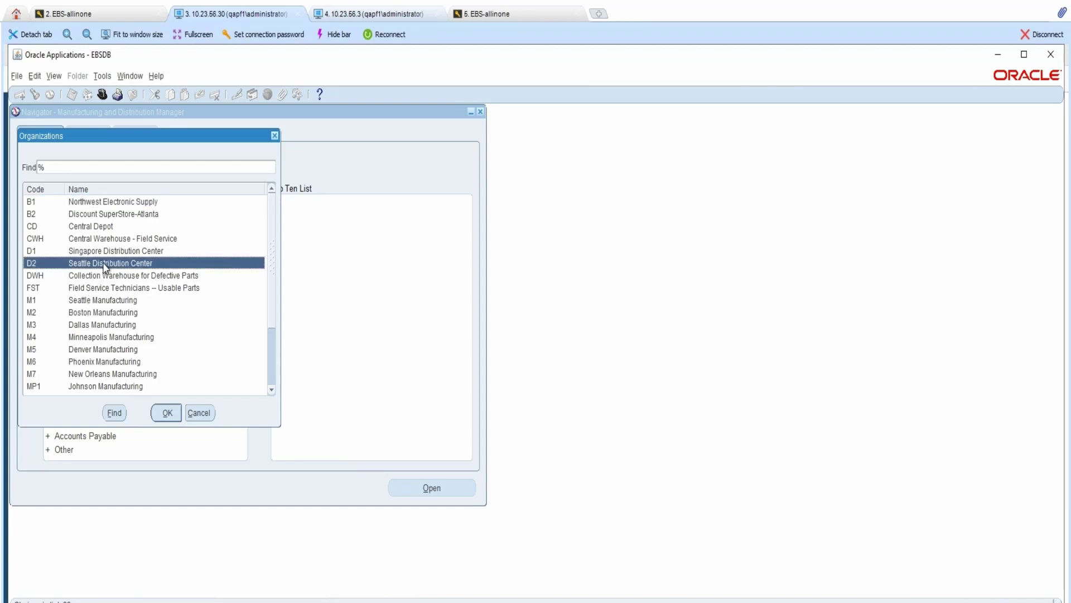
{"action": "left_click", "coordinate": [167, 413]}
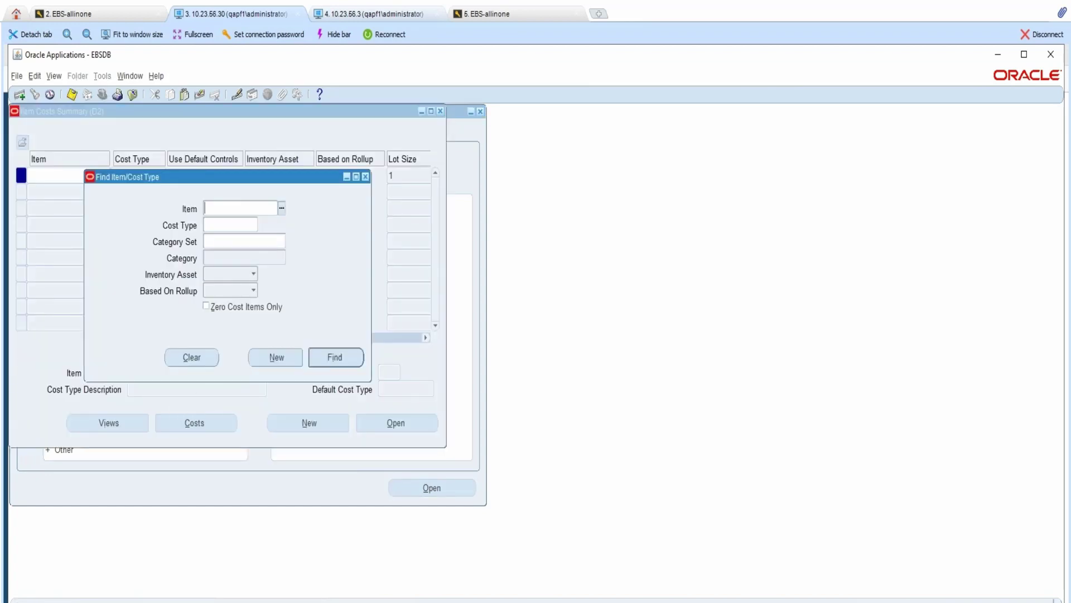
{"action": "left_click", "coordinate": [268, 241]}
{"action": "left_click", "coordinate": [282, 241]}
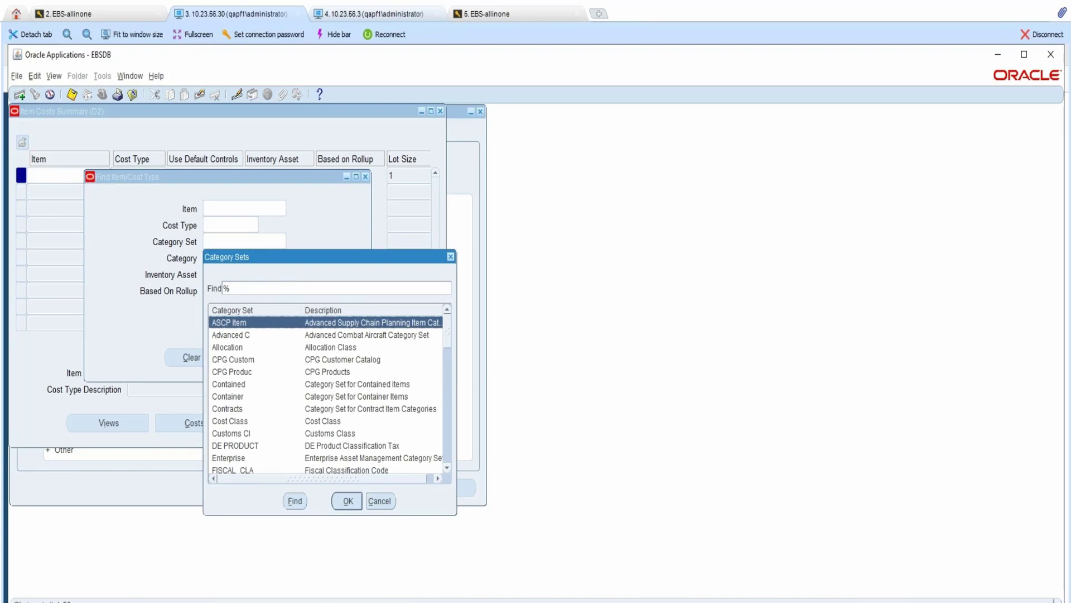
{"action": "left_click", "coordinate": [347, 501]}
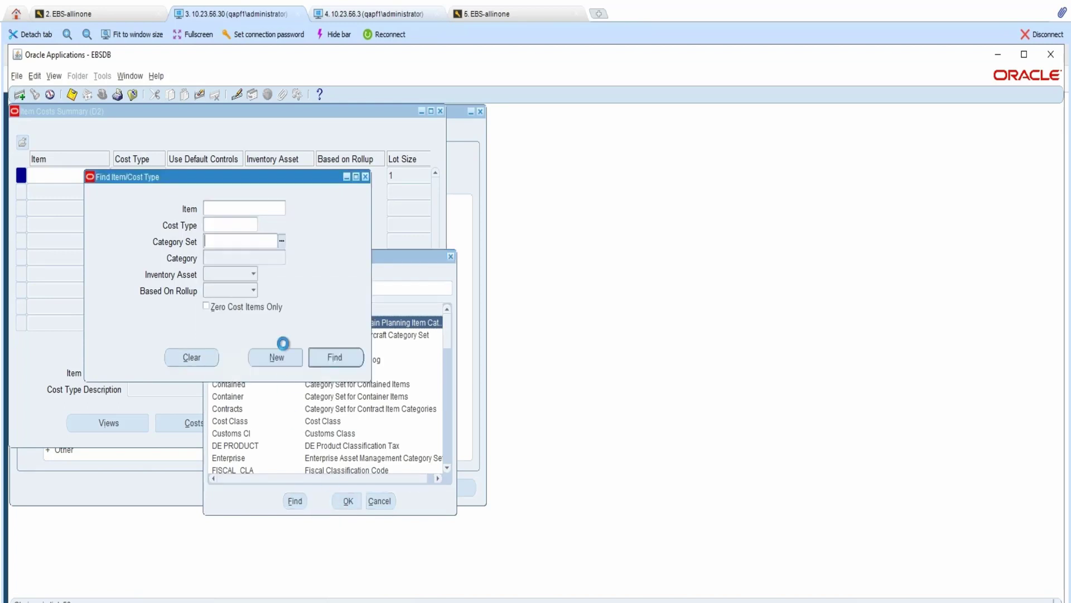
{"action": "left_click", "coordinate": [326, 356]}
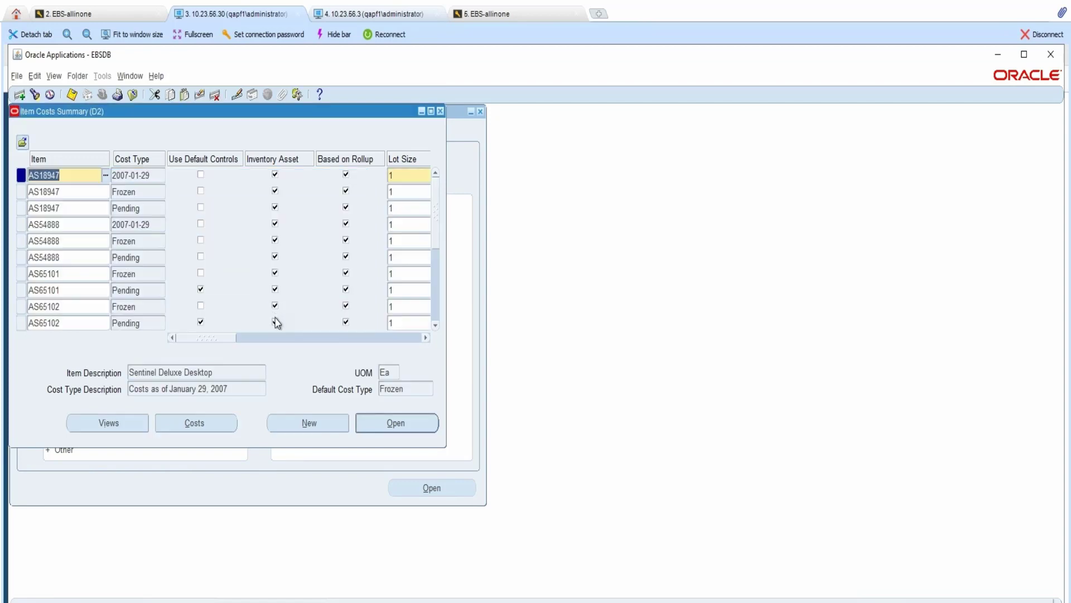
- Maximize the Item Costs Summary to reveal Unit Cost and Material, then open item AS18947's costs
{"action": "left_click", "coordinate": [431, 111]}
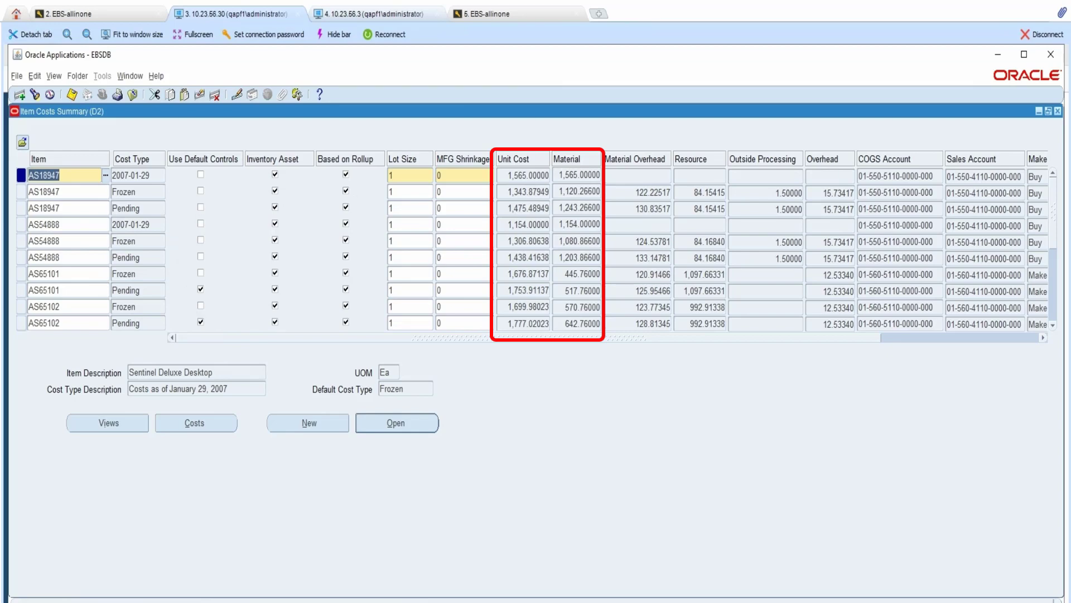
{"action": "left_click", "coordinate": [396, 425]}
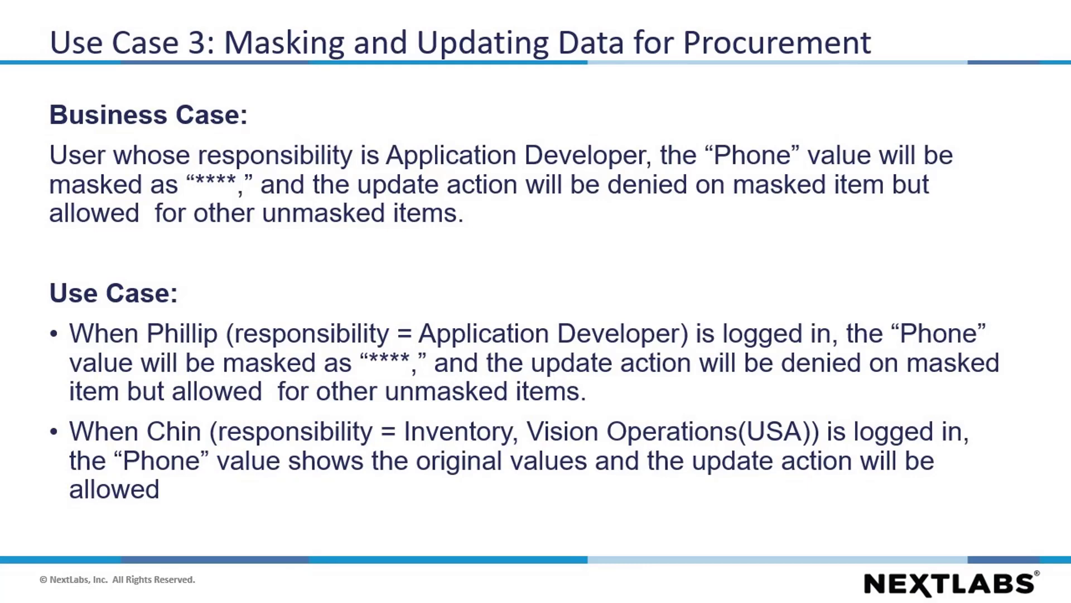
- Advance through the Policy Details slide and Phillip's and Chin's expected requisition views
{"action": "key", "text": "Right"}
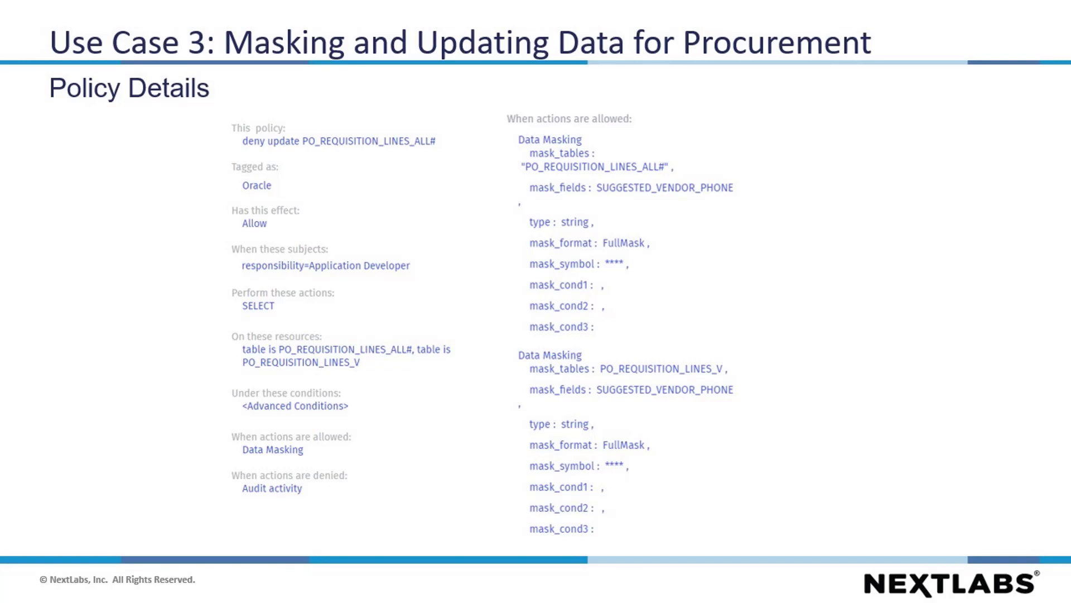
{"action": "key", "text": "Right"}
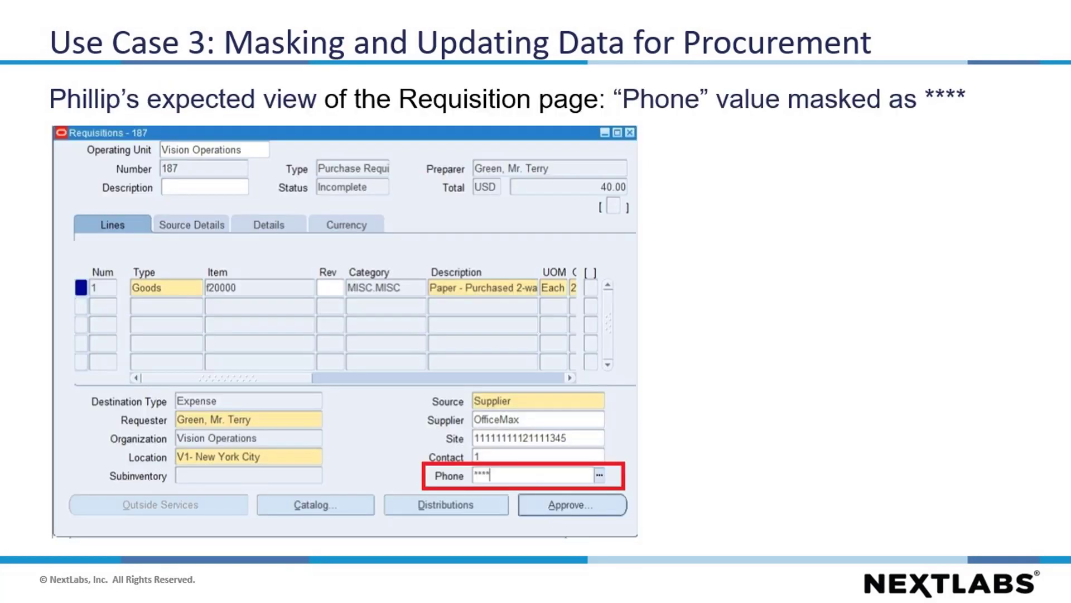
{"action": "key", "text": "Right"}
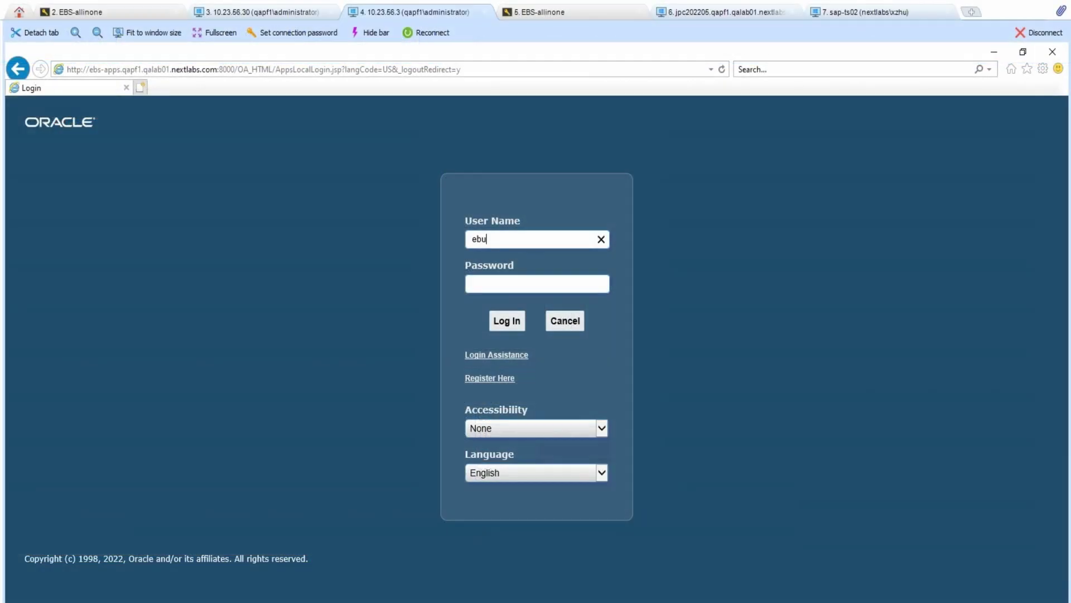
- Complete the user name, enter the password and sign in to EBS
{"action": "type", "text": "siness"}
{"action": "key", "text": "Tab"}
{"action": "type", "text": "•••••••••"}
{"action": "key", "text": "Return"}
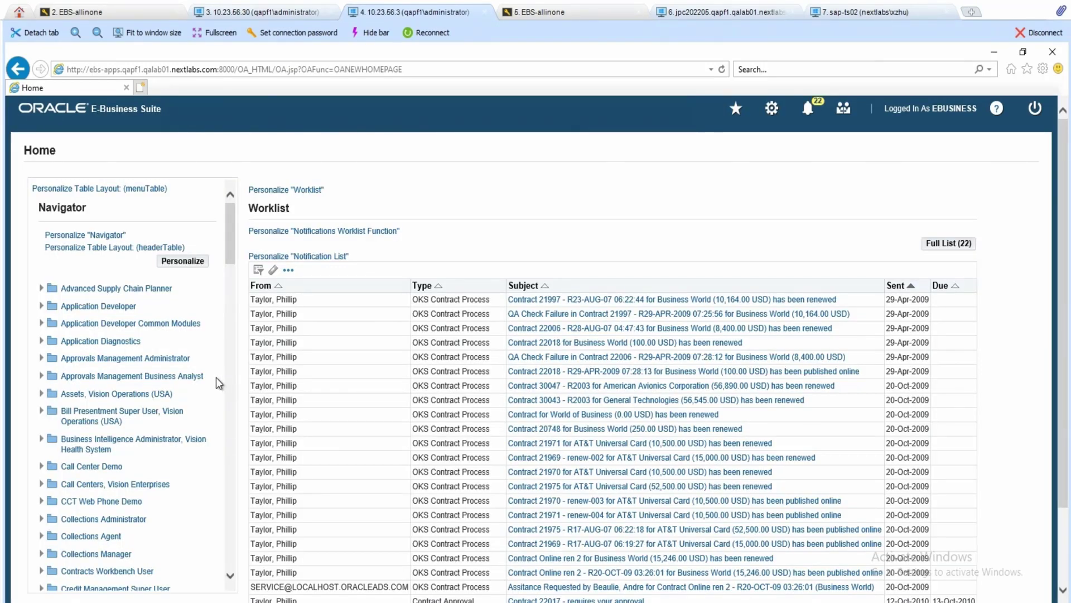
- Launch Requisitions under Purchasing, Vision Operations (USA) > Requisitions in the Navigator
{"action": "scroll", "coordinate": [192, 430], "scroll_direction": "down", "scroll_amount": 10}
{"action": "scroll", "coordinate": [168, 450], "scroll_direction": "down", "scroll_amount": 15}
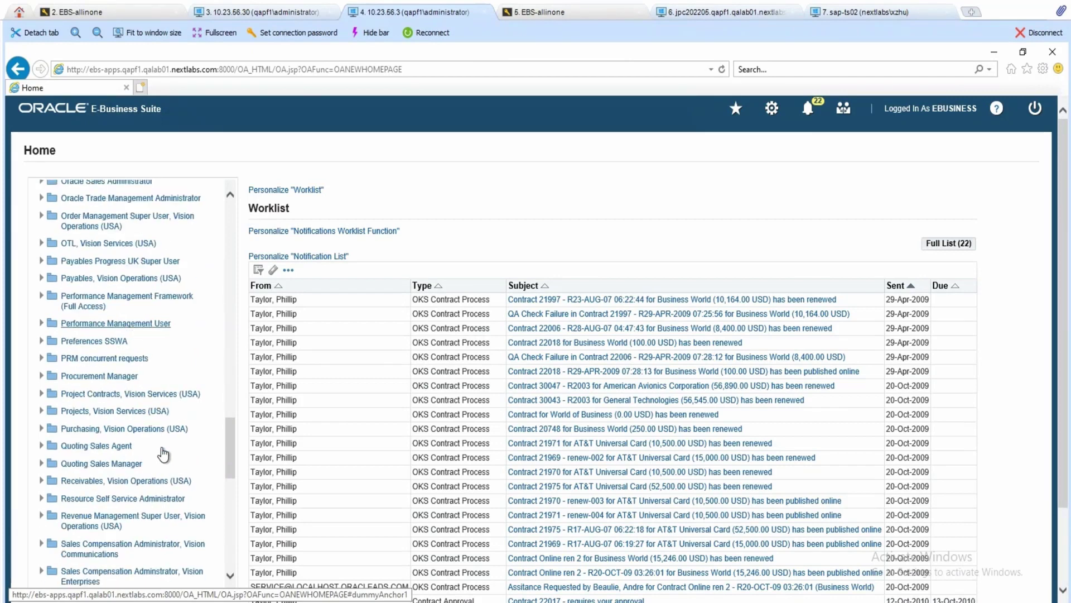
{"action": "left_click", "coordinate": [41, 305]}
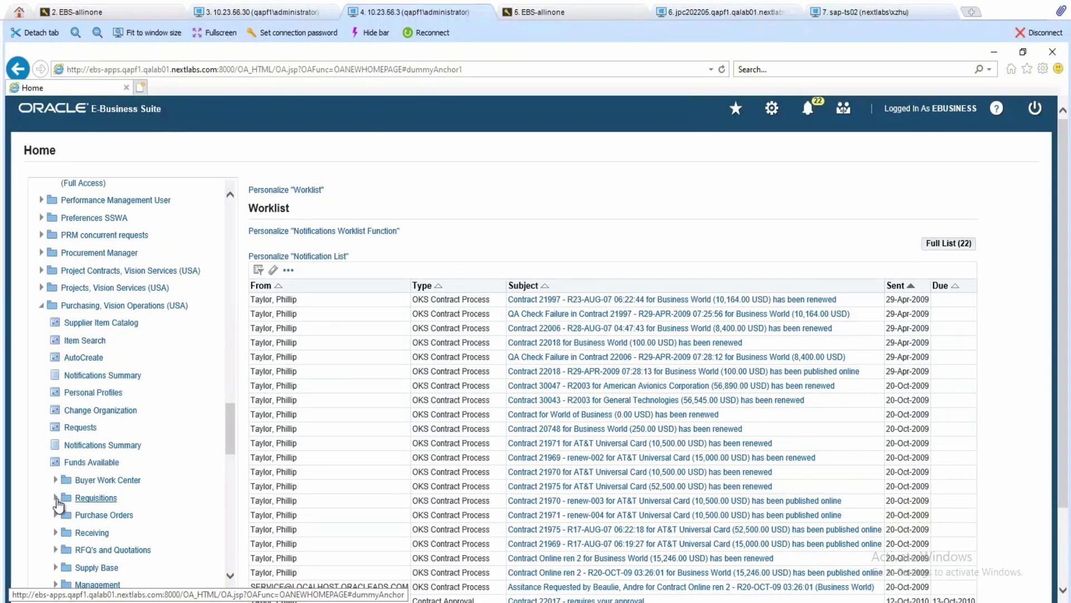
{"action": "left_click", "coordinate": [56, 498]}
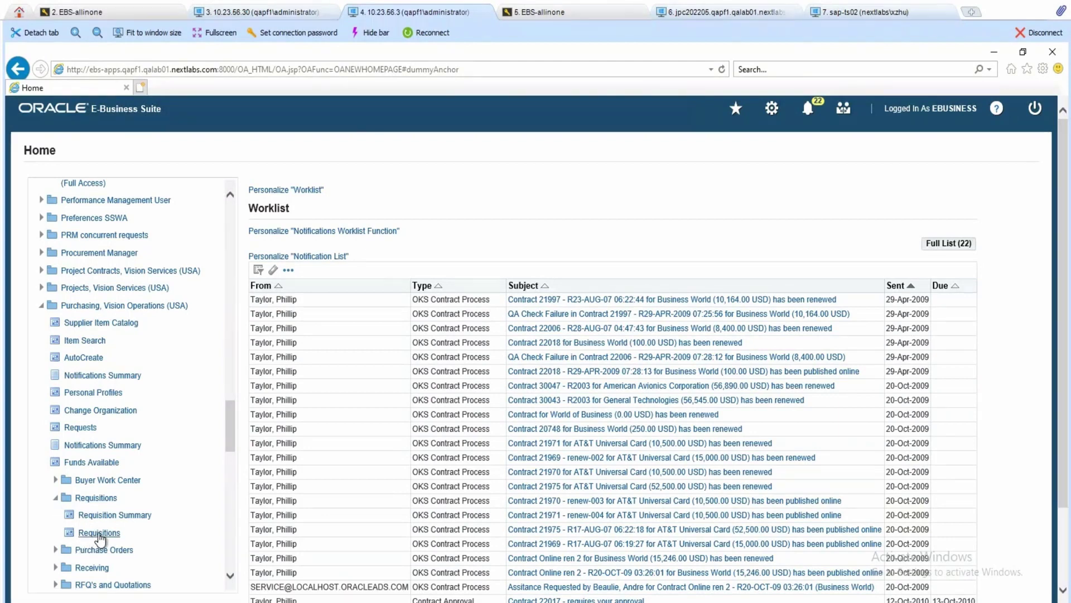
{"action": "left_click", "coordinate": [96, 533]}
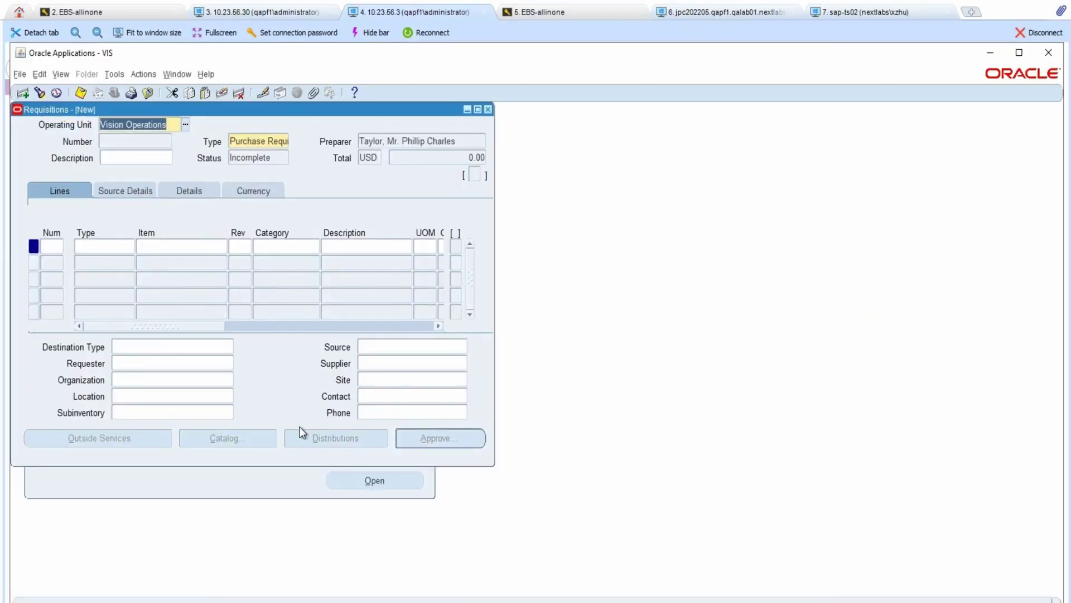
- Search requisitions with '%' and load requisition 187 into the form
{"action": "left_click", "coordinate": [38, 94]}
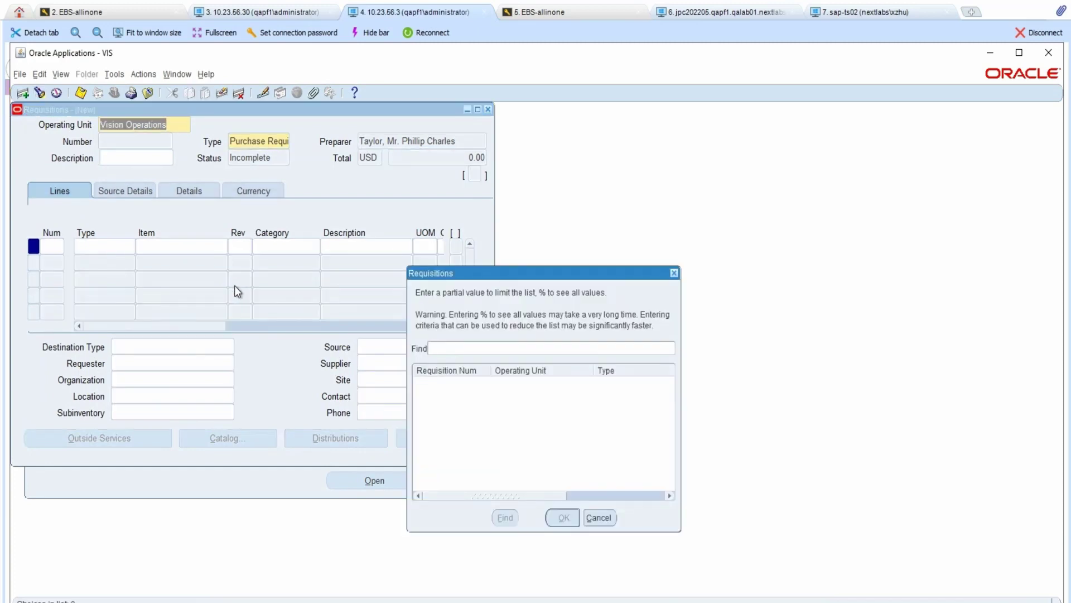
{"action": "type", "text": "%"}
{"action": "left_click", "coordinate": [505, 518]}
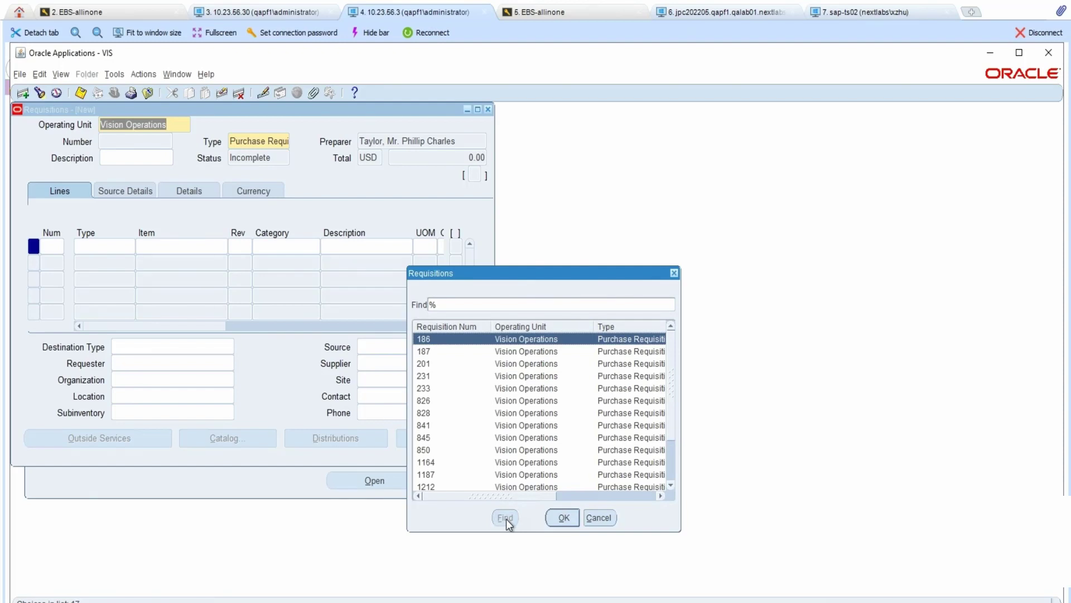
{"action": "left_click", "coordinate": [455, 352]}
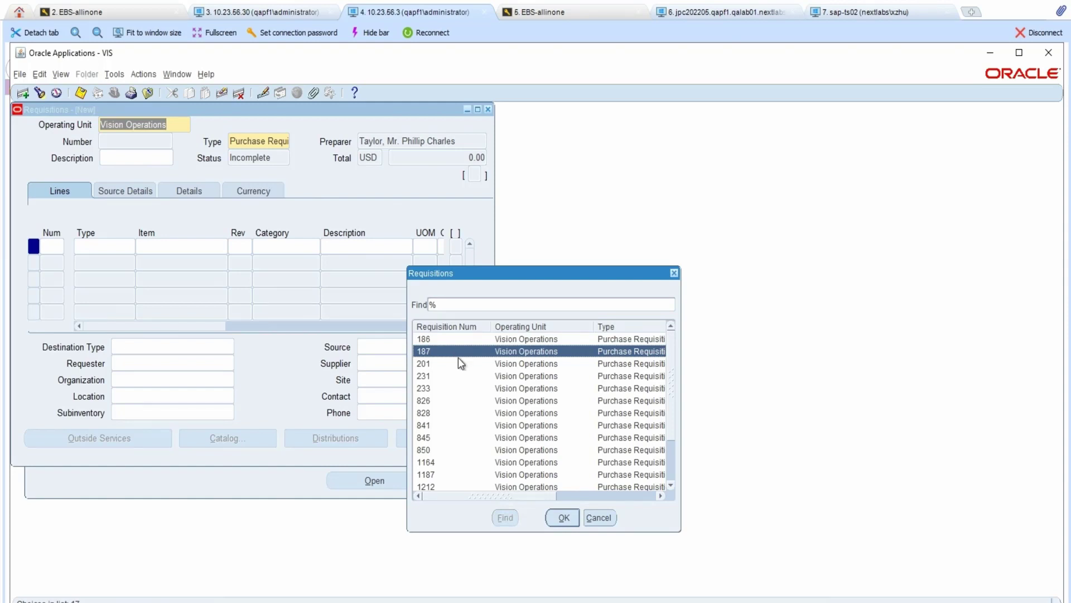
{"action": "left_click", "coordinate": [563, 517]}
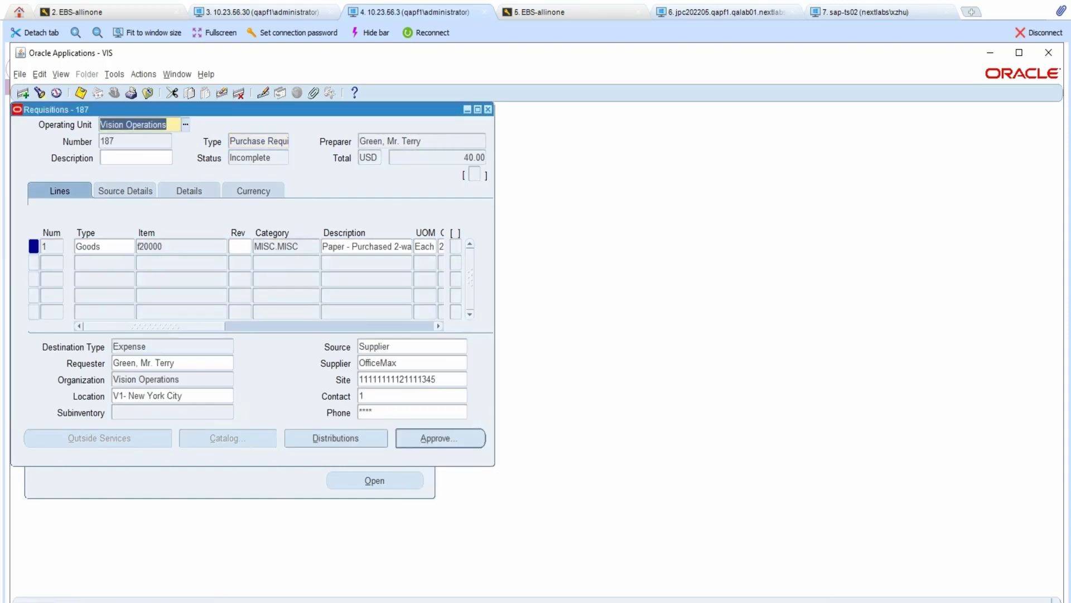
- Overwrite the masked Phone value with 'dddd' and submit requisition 187 for approval
{"action": "left_click", "coordinate": [461, 410]}
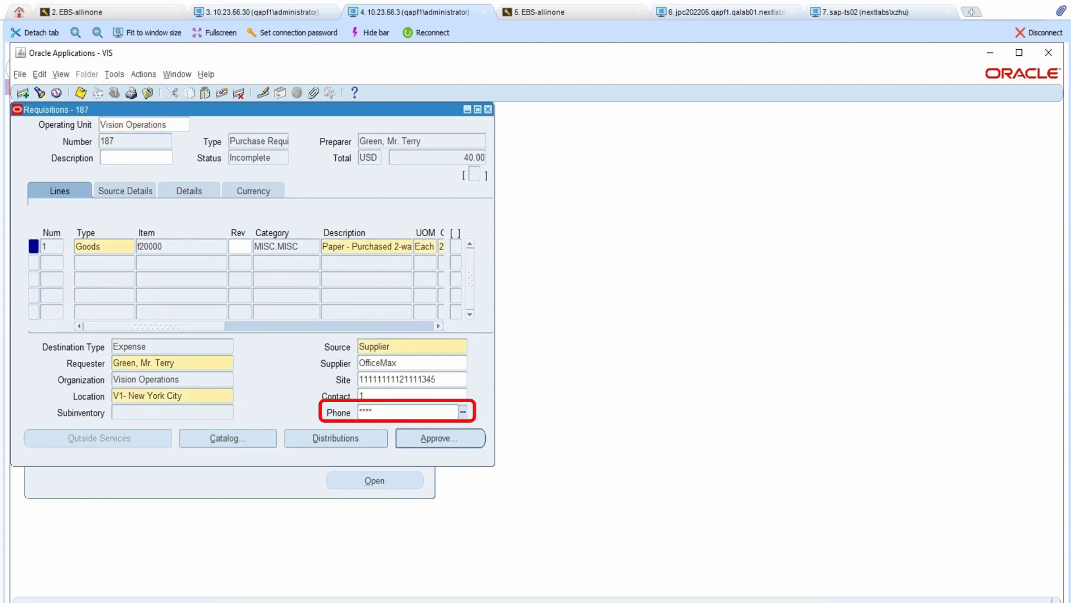
{"action": "type", "text": "dddd"}
{"action": "key", "text": "shift+Tab"}
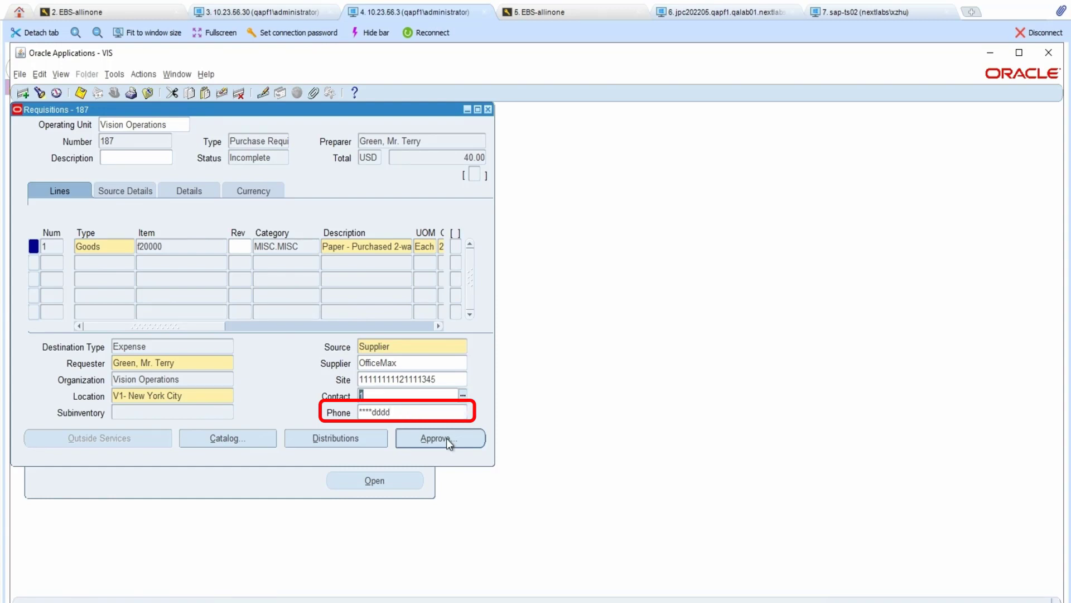
{"action": "left_click", "coordinate": [446, 438]}
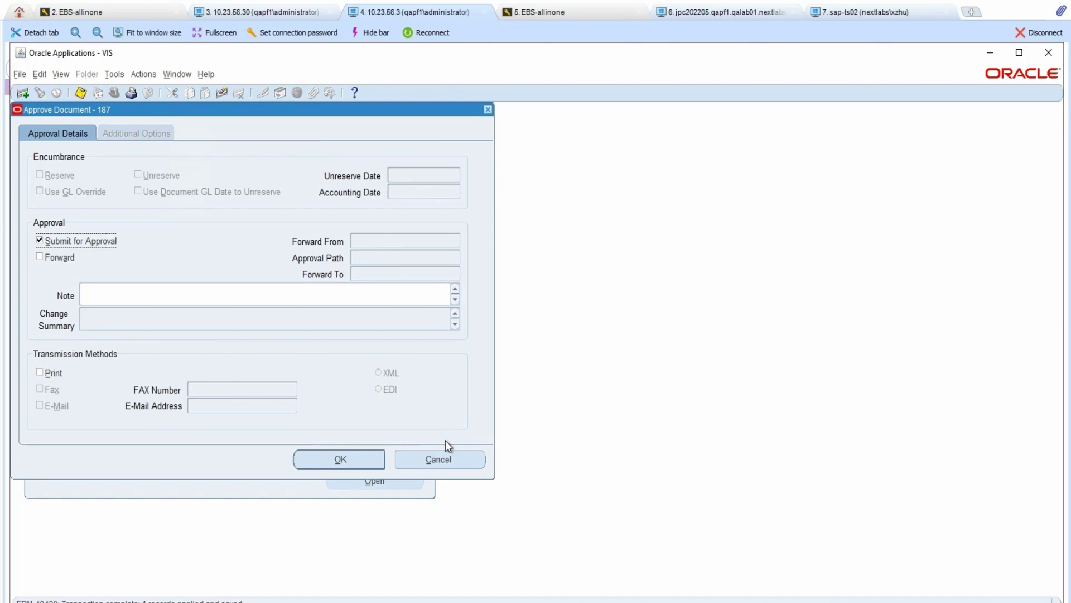
{"action": "left_click", "coordinate": [364, 464]}
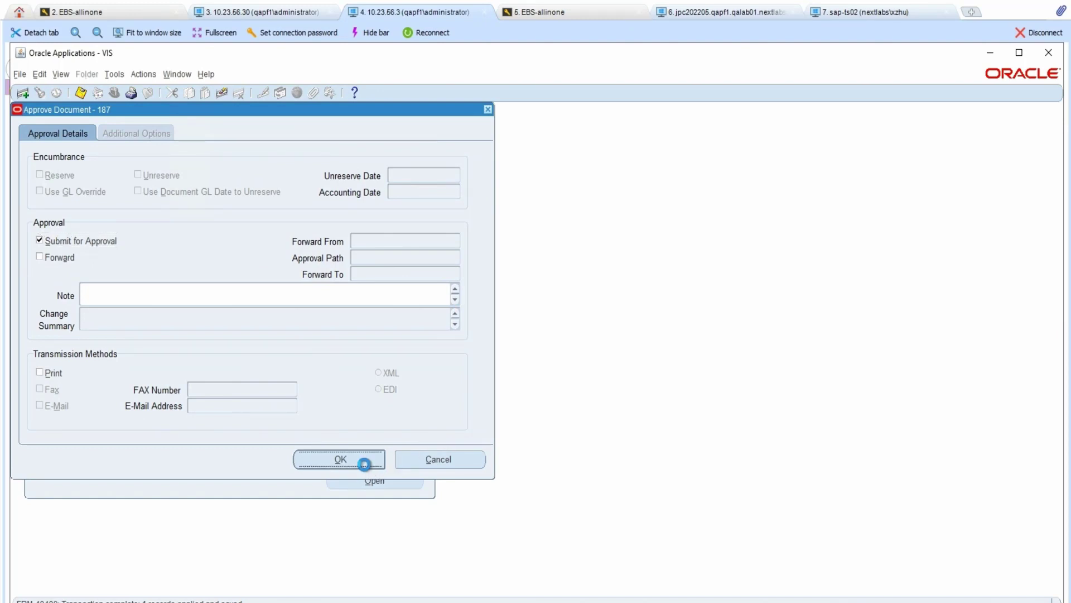
- Search the requisitions and open requisition 187
{"action": "left_click", "coordinate": [39, 93]}
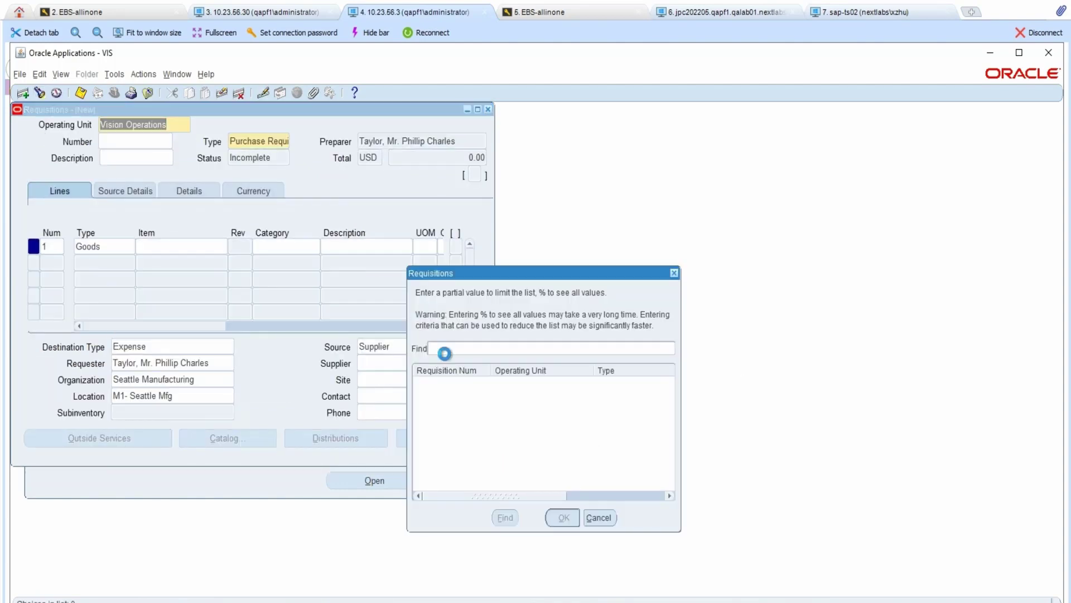
{"action": "left_click", "coordinate": [505, 517]}
{"action": "left_click", "coordinate": [450, 353]}
{"action": "double_click", "coordinate": [450, 353]}
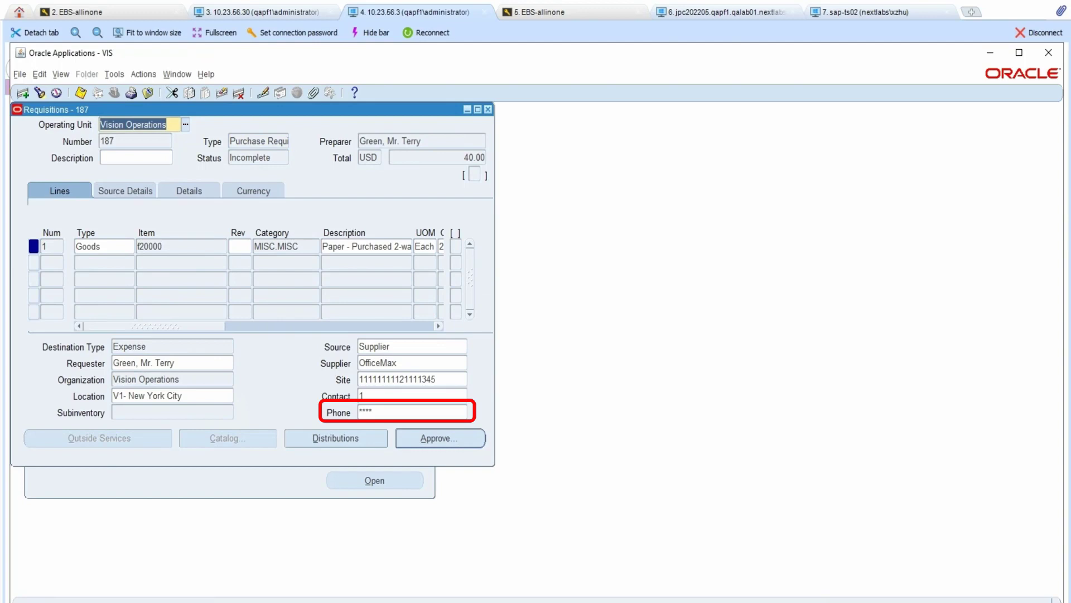
- Set the Contact value to 1234 and submit the requisition for approval
{"action": "left_click", "coordinate": [406, 396]}
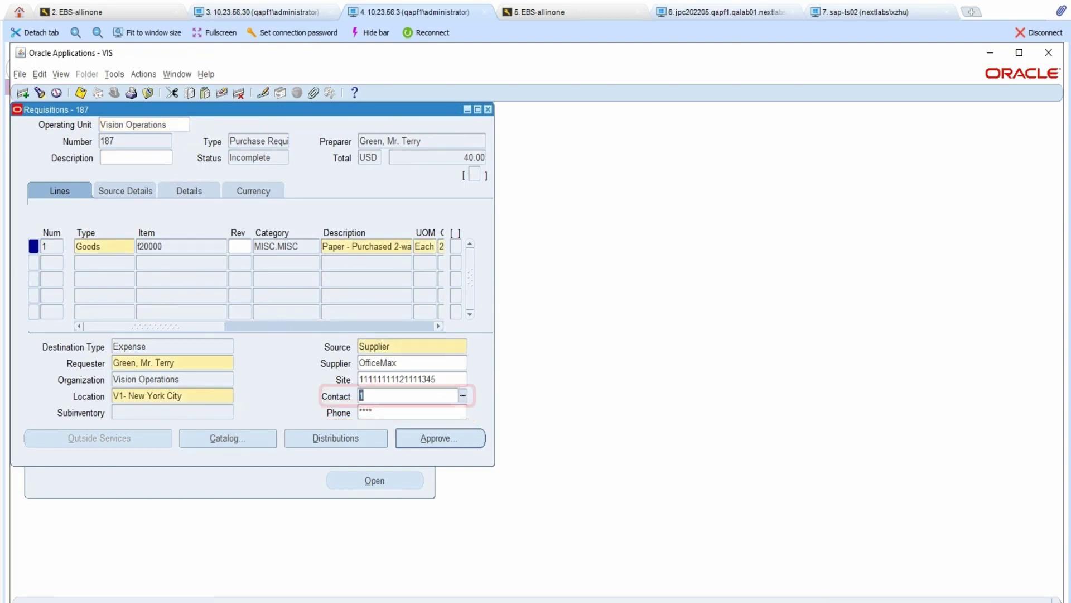
{"action": "type", "text": "1234"}
{"action": "left_click", "coordinate": [427, 437]}
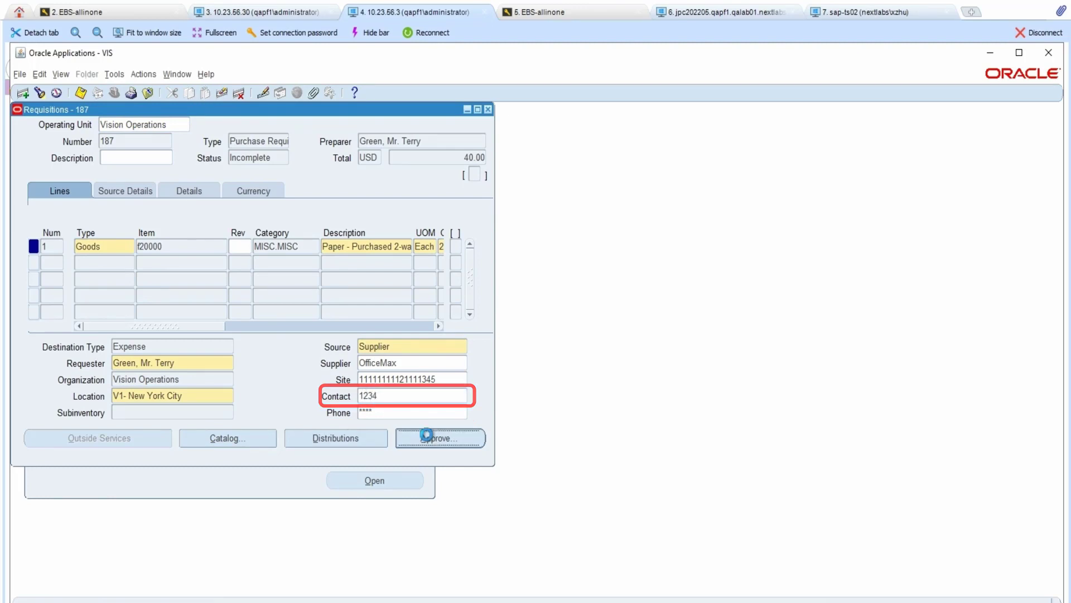
{"action": "left_click", "coordinate": [364, 460]}
- Search all requisitions with % and reopen requisition 187
{"action": "left_click", "coordinate": [41, 95]}
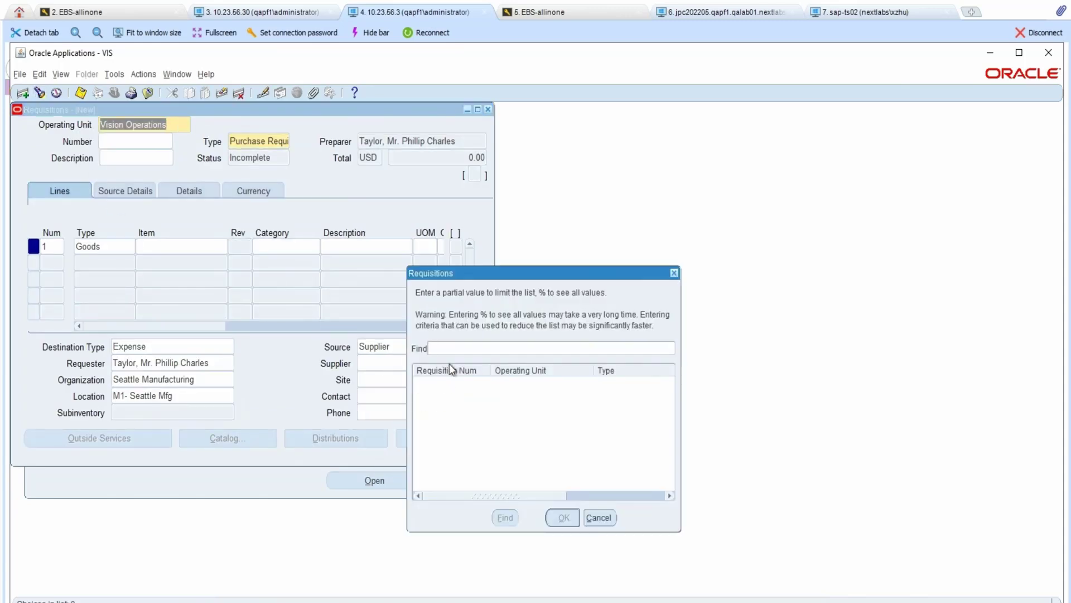
{"action": "type", "text": "%"}
{"action": "key", "text": "Return"}
{"action": "double_click", "coordinate": [438, 350]}
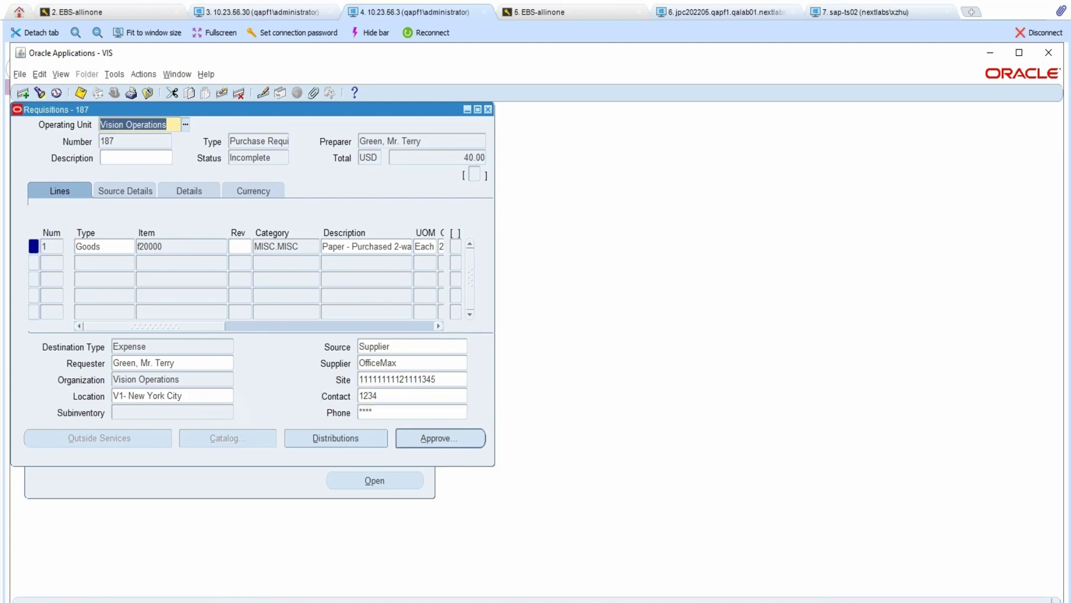
- Change the deliver-to Location to Beijing via a b% search, then send for approval
{"action": "left_click", "coordinate": [221, 396]}
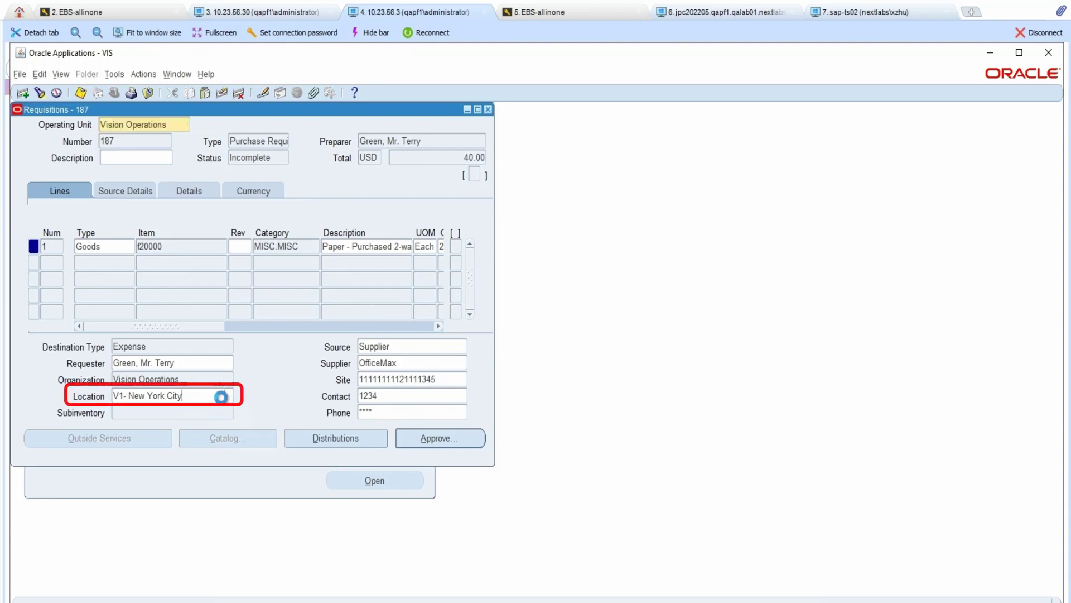
{"action": "left_click", "coordinate": [225, 396]}
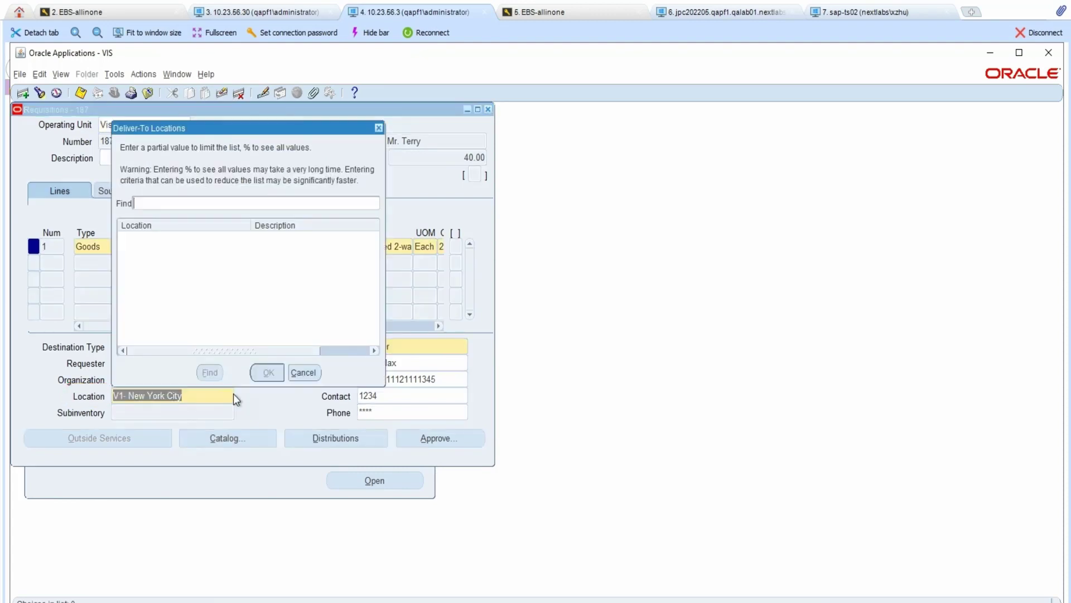
{"action": "type", "text": "b%"}
{"action": "left_click", "coordinate": [210, 372]}
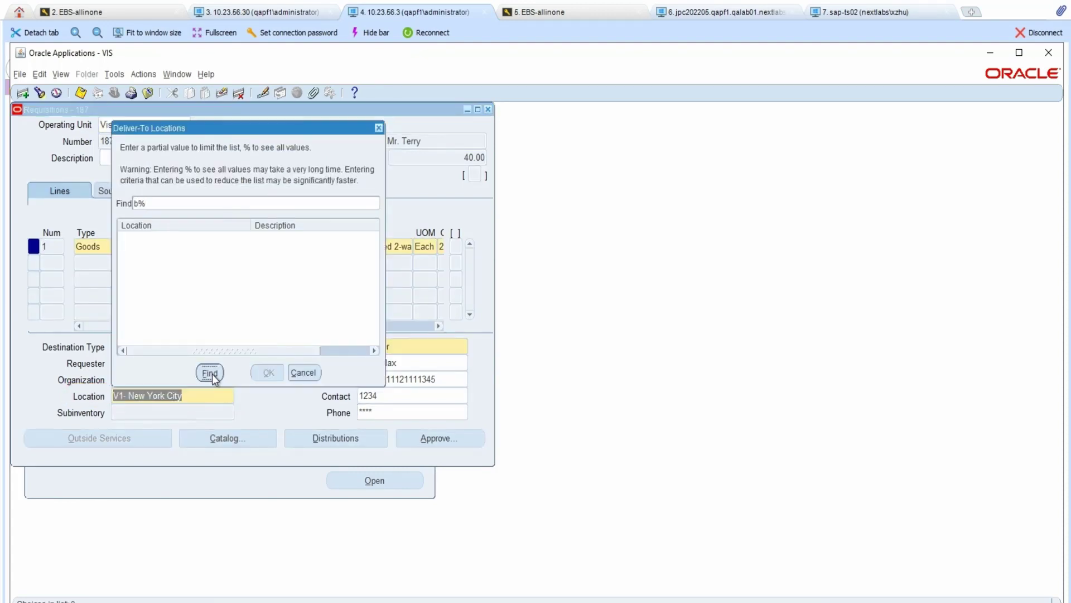
{"action": "left_click", "coordinate": [144, 270]}
{"action": "double_click", "coordinate": [144, 269]}
{"action": "key", "text": "Tab"}
{"action": "left_click", "coordinate": [433, 440]}
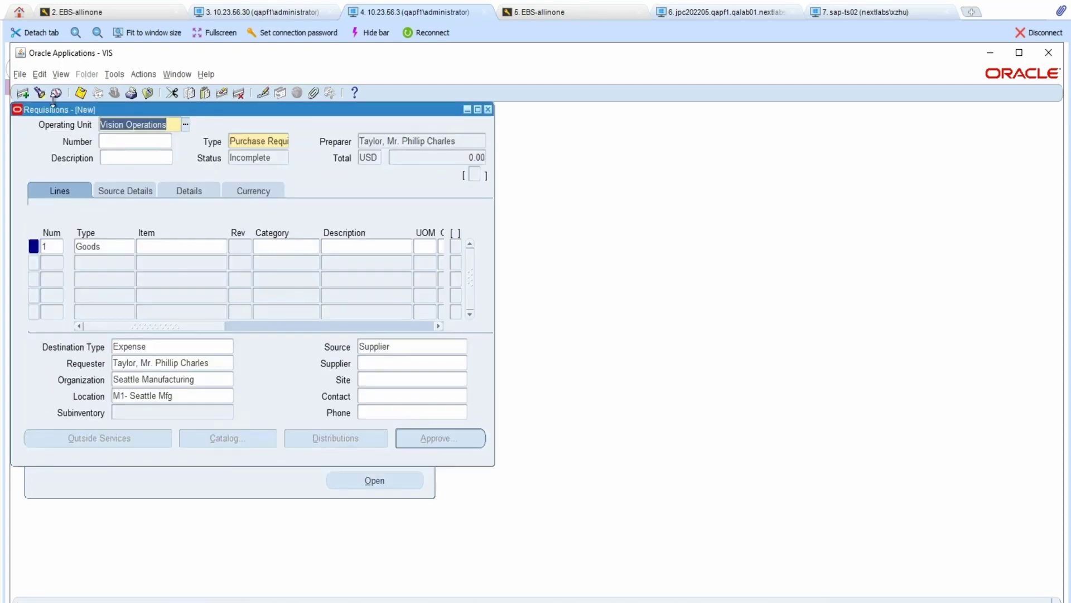
- List all requisitions, reopen requisition 187, then begin entering the next user name at login
{"action": "left_click", "coordinate": [54, 96]}
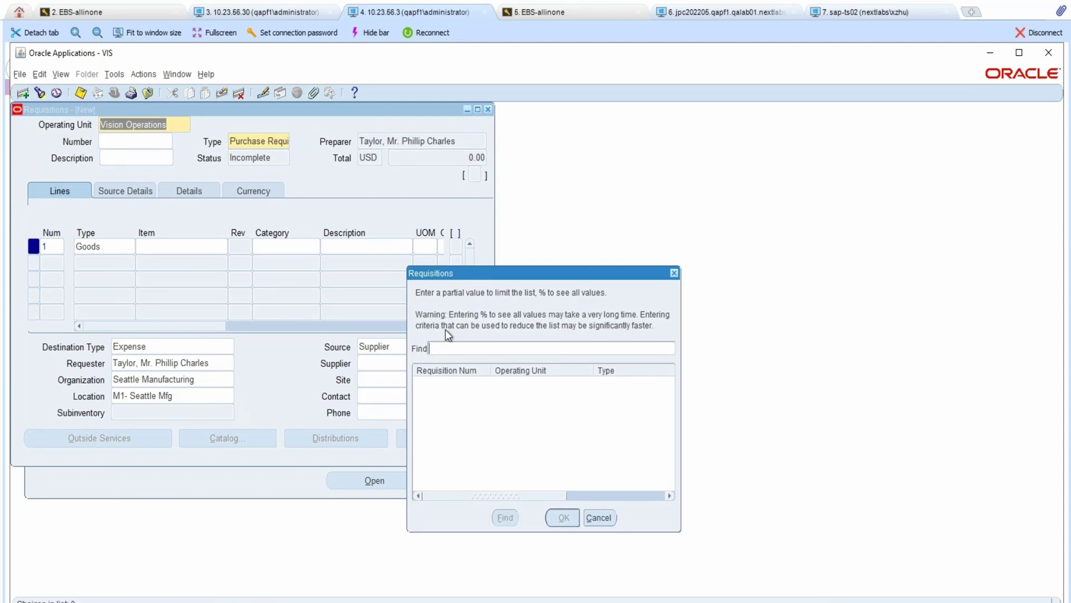
{"action": "left_click", "coordinate": [505, 517]}
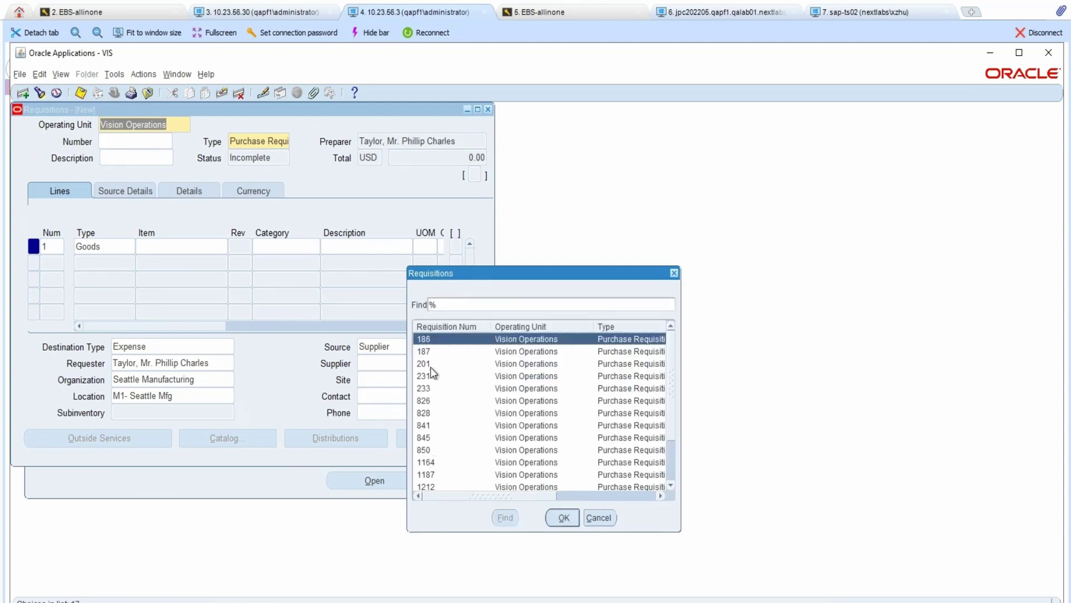
{"action": "double_click", "coordinate": [441, 351]}
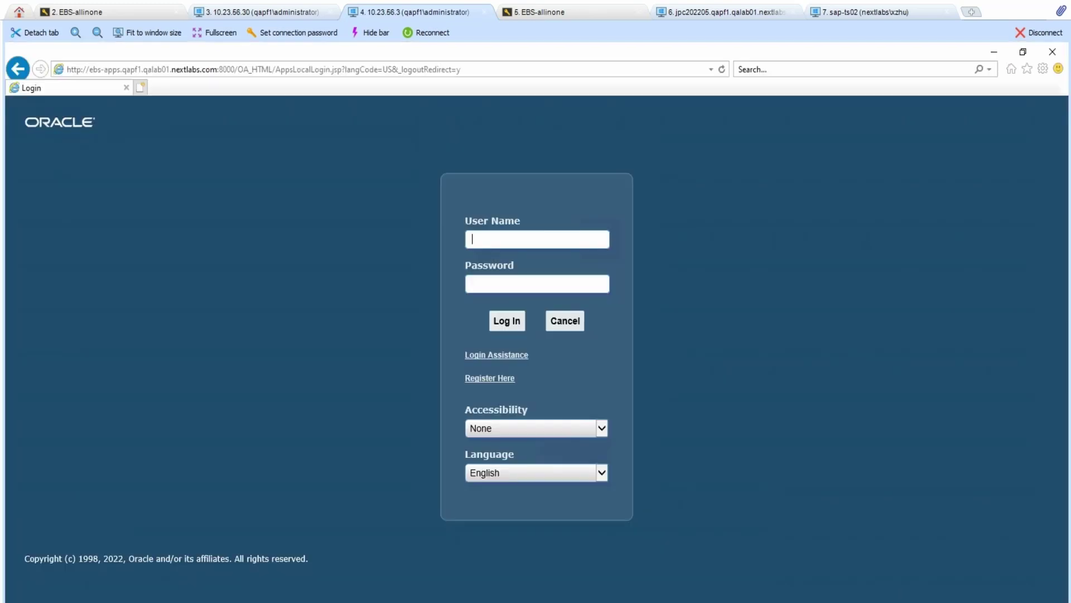
{"action": "type", "text": "automotive"}
- Finish signing in with the account password
{"action": "key", "text": "Tab"}
{"action": "type", "text": "••••••••"}
{"action": "key", "text": "Return"}
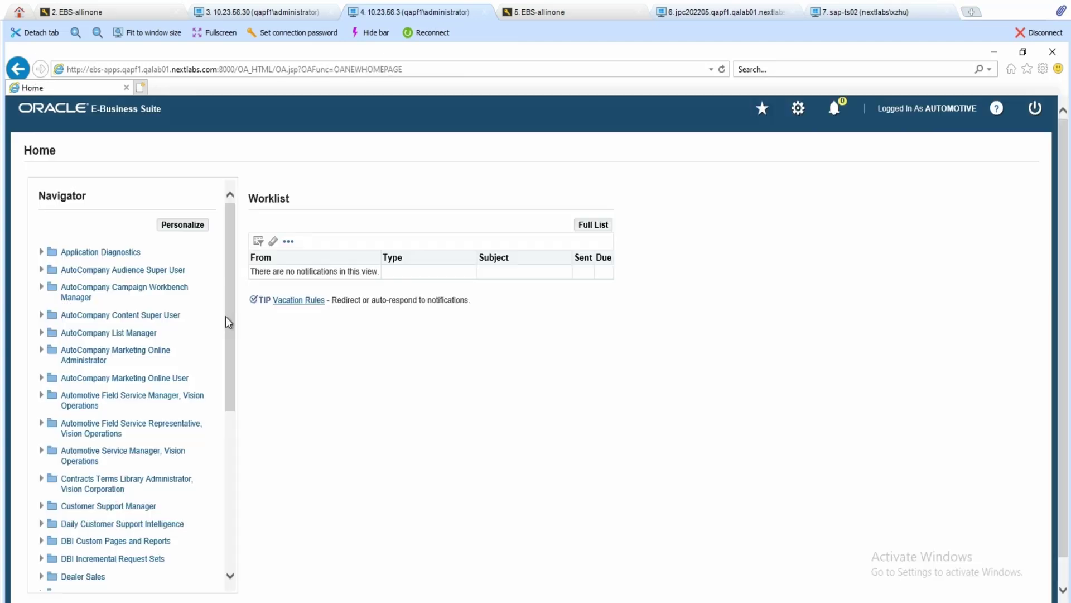
- Expand Purchasing, Vision Operations (USA) and its Requisitions folder in the Navigator
{"action": "scroll", "coordinate": [233, 312], "scroll_direction": "down", "scroll_amount": 5}
{"action": "left_click", "coordinate": [42, 473]}
{"action": "scroll", "coordinate": [100, 519], "scroll_direction": "down", "scroll_amount": 4}
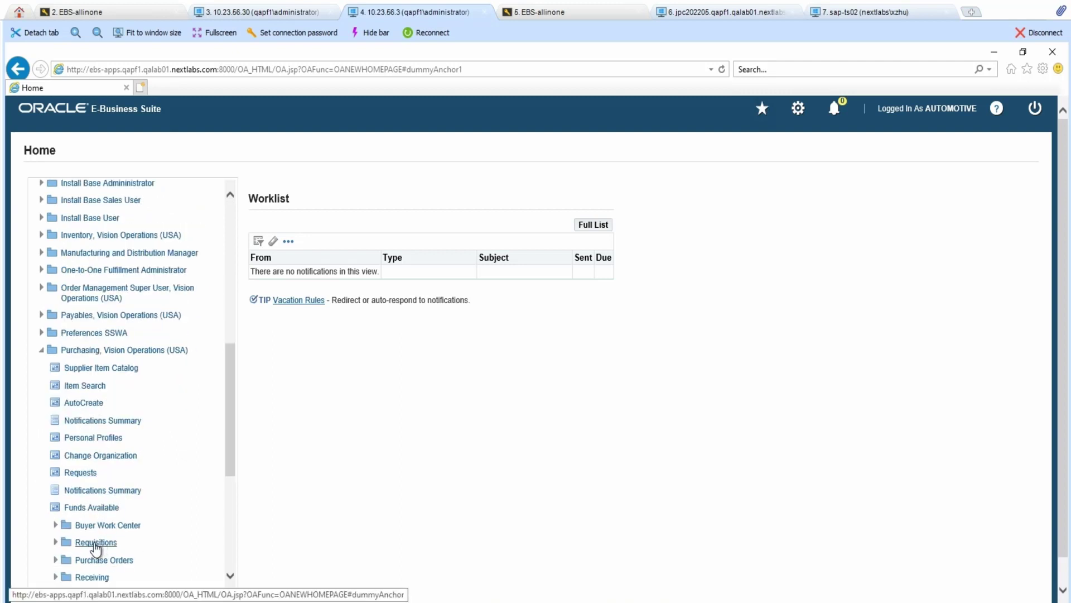
{"action": "left_click", "coordinate": [55, 543]}
{"action": "scroll", "coordinate": [101, 558], "scroll_direction": "down", "scroll_amount": 2}
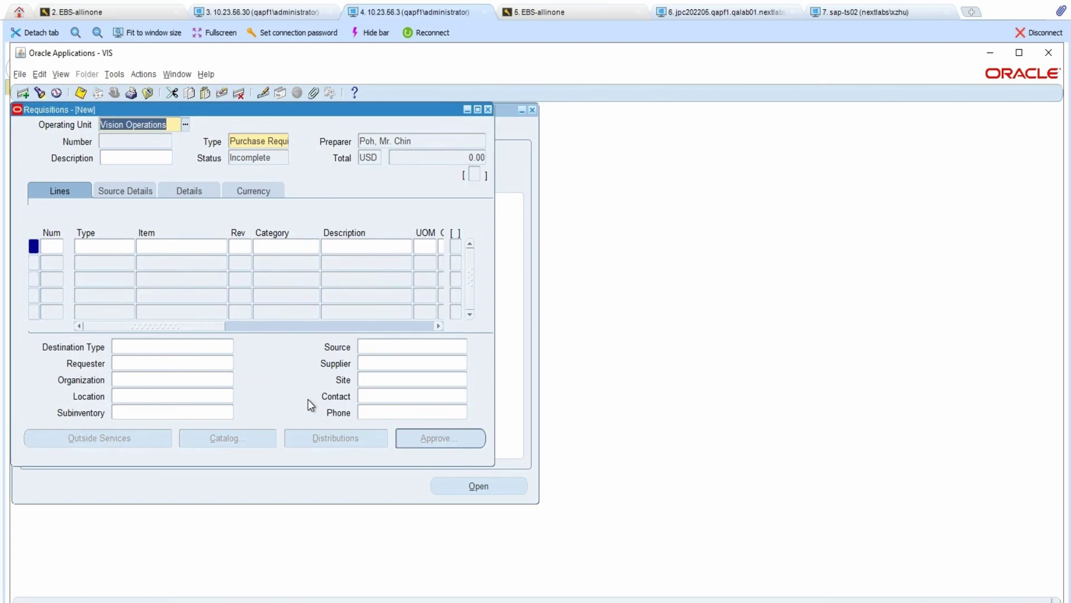
- Search requisitions with % as this user and open requisition 187
{"action": "left_click", "coordinate": [40, 93]}
{"action": "type", "text": "%"}
{"action": "left_click", "coordinate": [504, 516]}
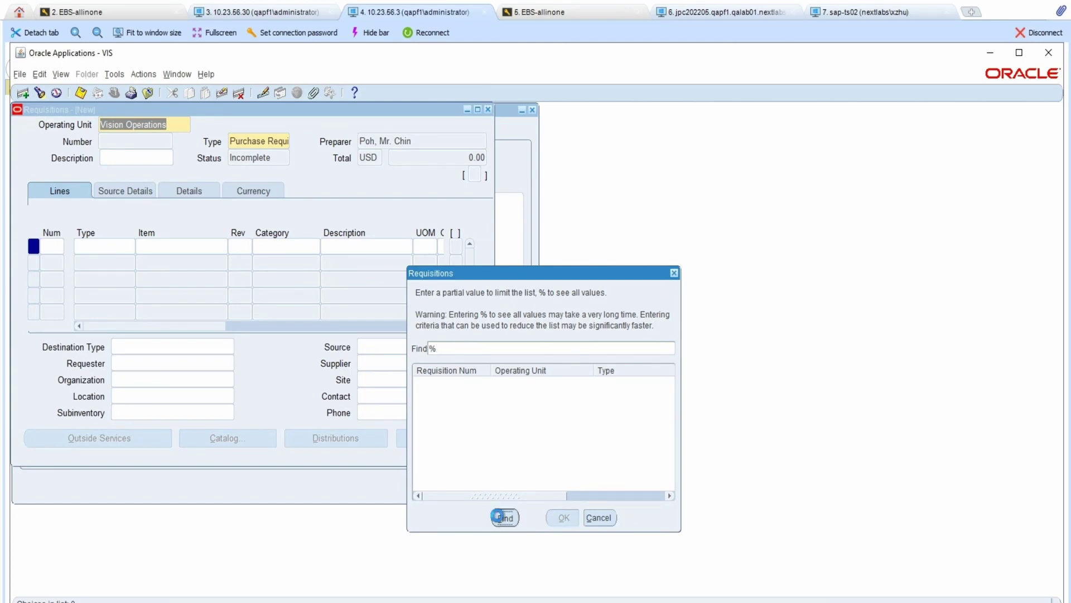
{"action": "double_click", "coordinate": [443, 351]}
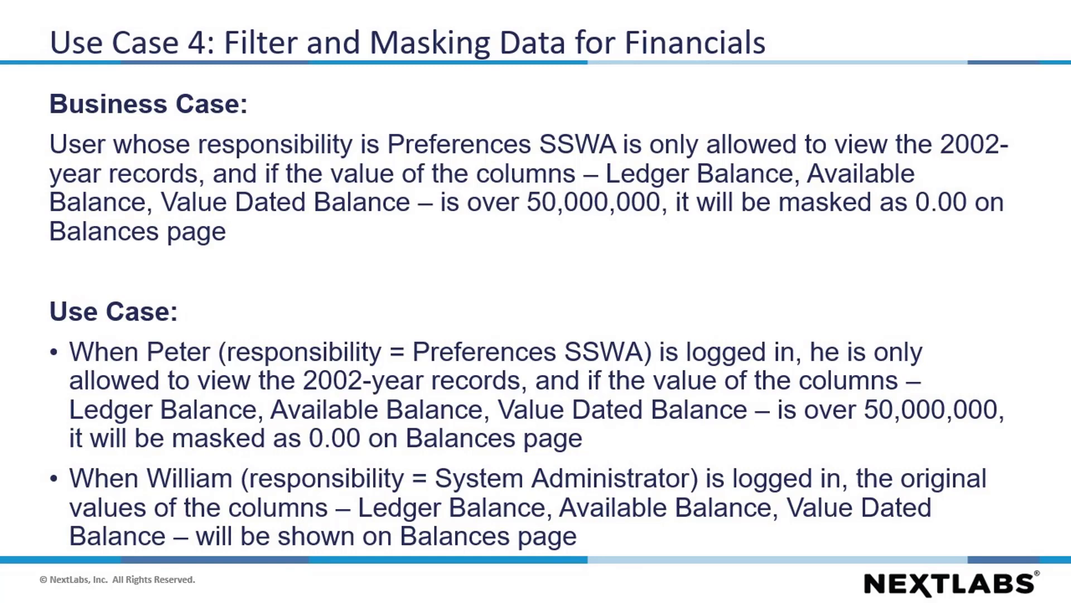
- Advance through the Policy Details, Peter's view and William's view slides
{"action": "key", "text": "Right"}
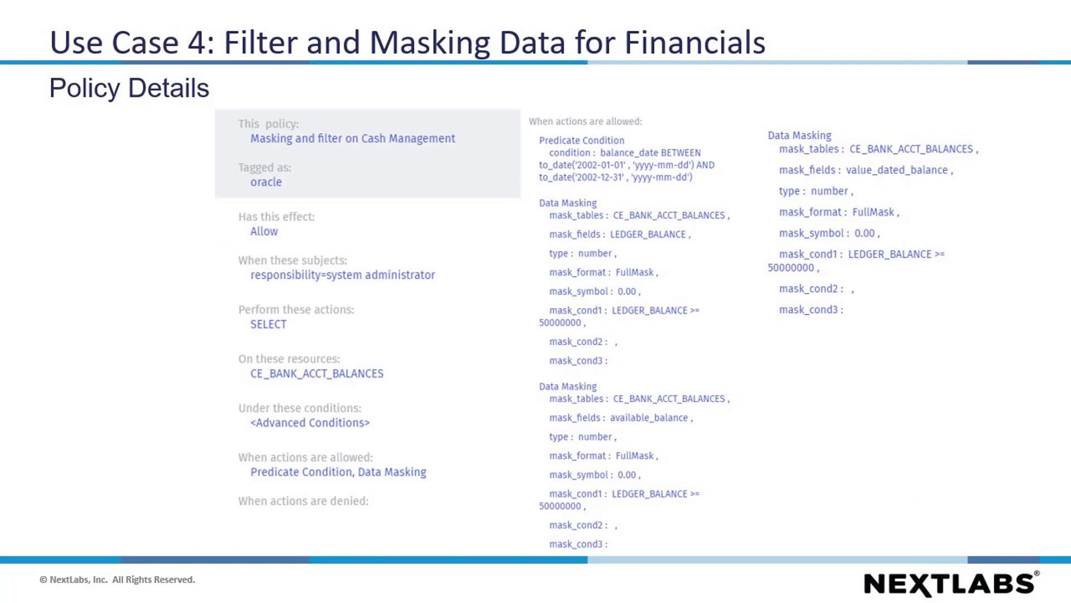
{"action": "key", "text": "Right"}
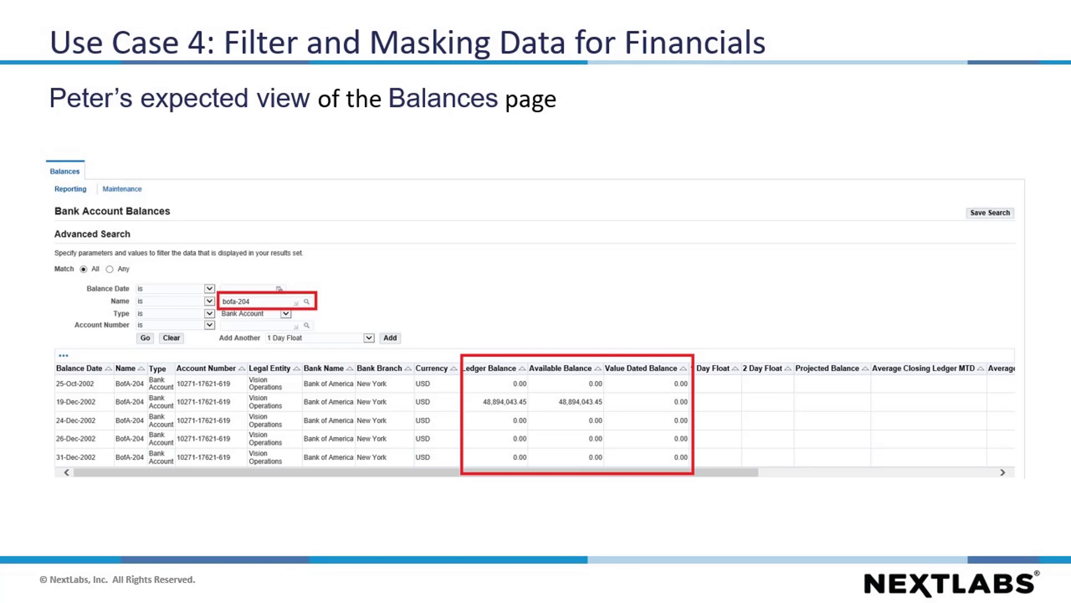
{"action": "key", "text": "Right"}
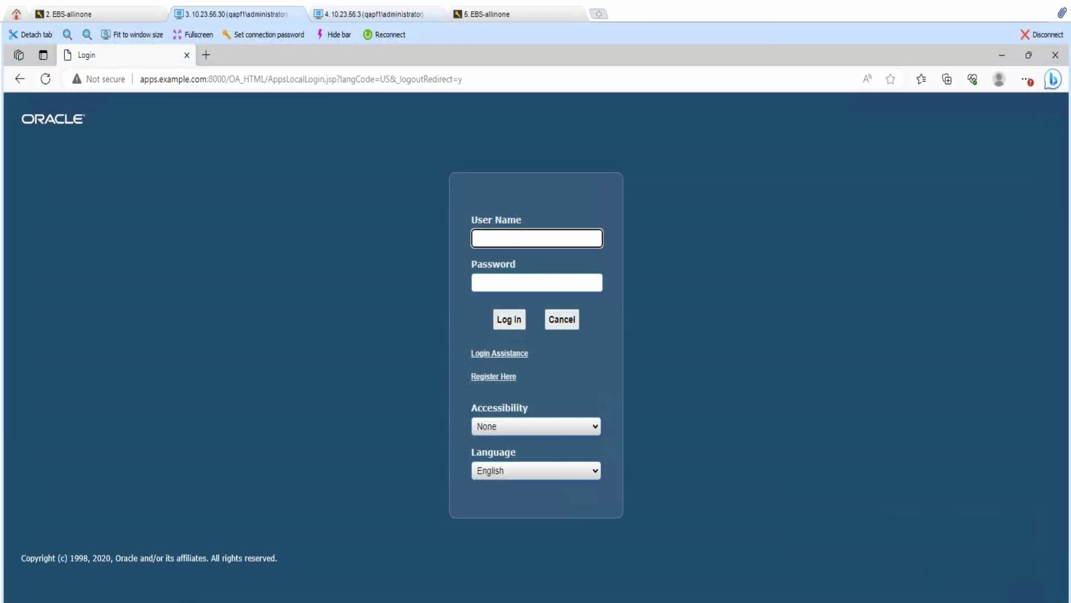
- Sign in as the restricted user with the account password
{"action": "type", "text": "peterm"}
{"action": "key", "text": "Tab"}
{"action": "type", "text": "welcome"}
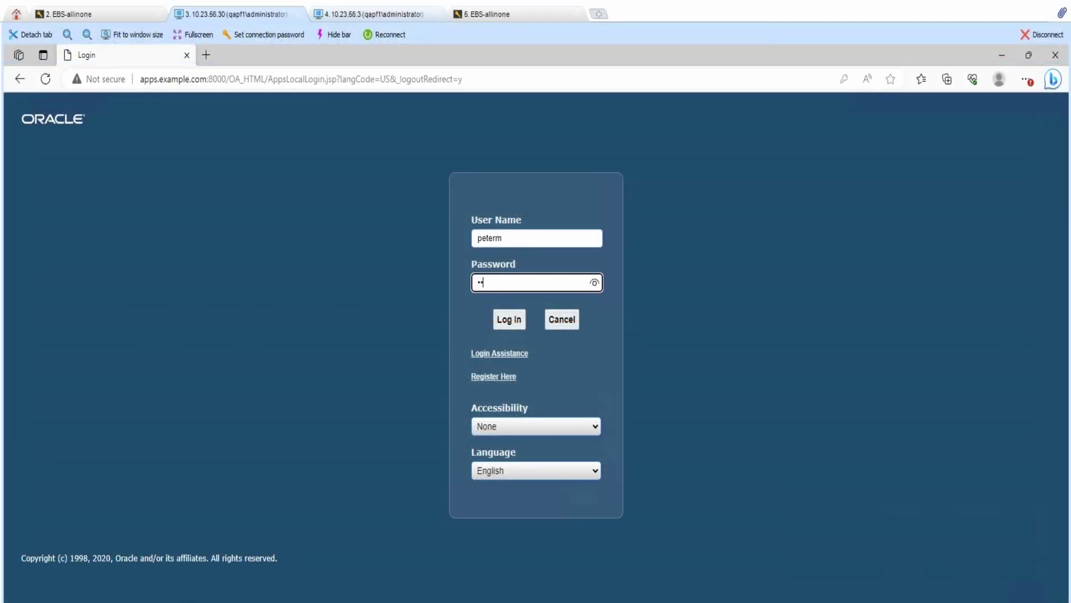
{"action": "key", "text": "Return"}
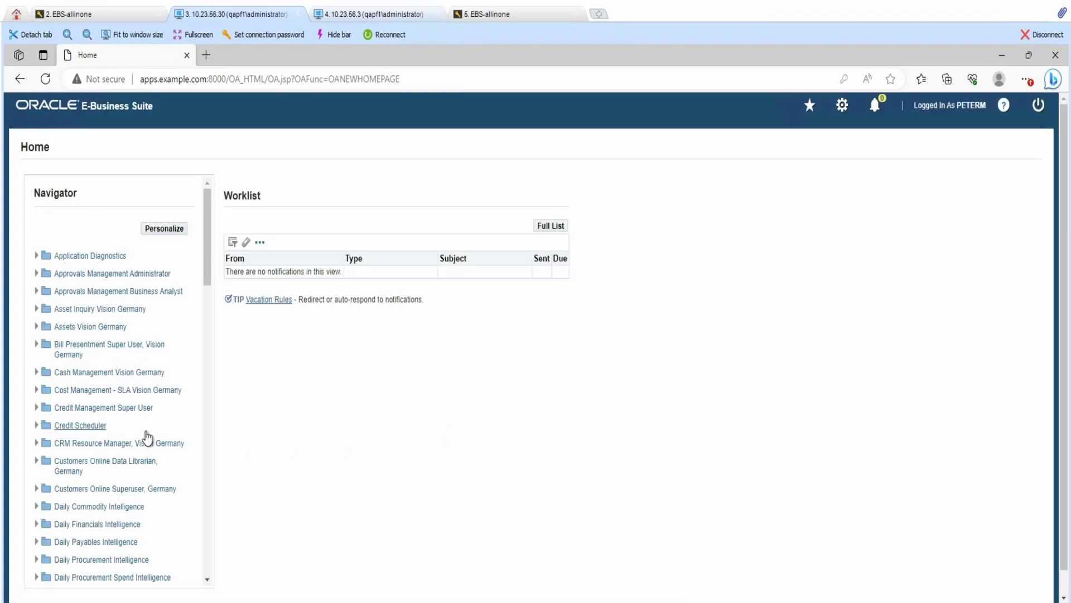
- Open Bank Balances under Financial Management Vision Germany > Cash Management
{"action": "scroll", "coordinate": [144, 454], "scroll_direction": "down", "scroll_amount": 9}
{"action": "scroll", "coordinate": [139, 455], "scroll_direction": "down", "scroll_amount": 3}
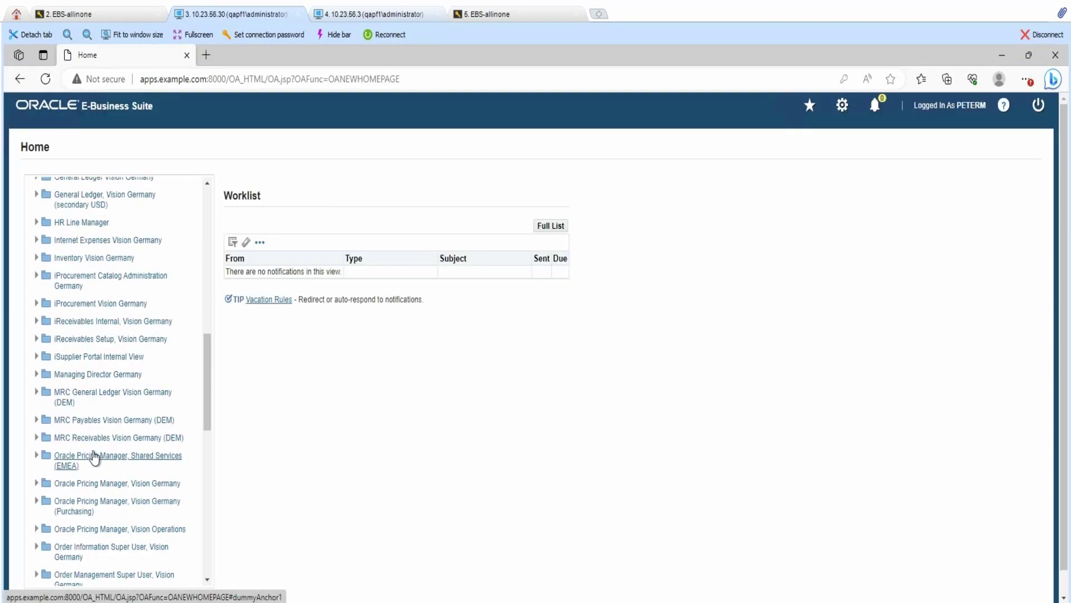
{"action": "scroll", "coordinate": [91, 455], "scroll_direction": "up", "scroll_amount": 3}
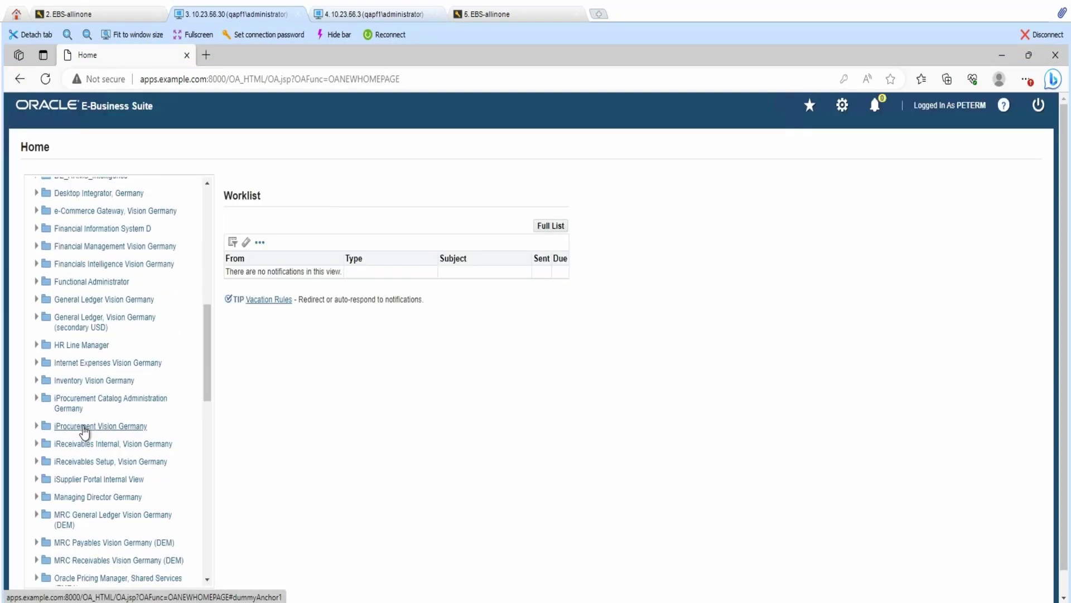
{"action": "left_click", "coordinate": [37, 246]}
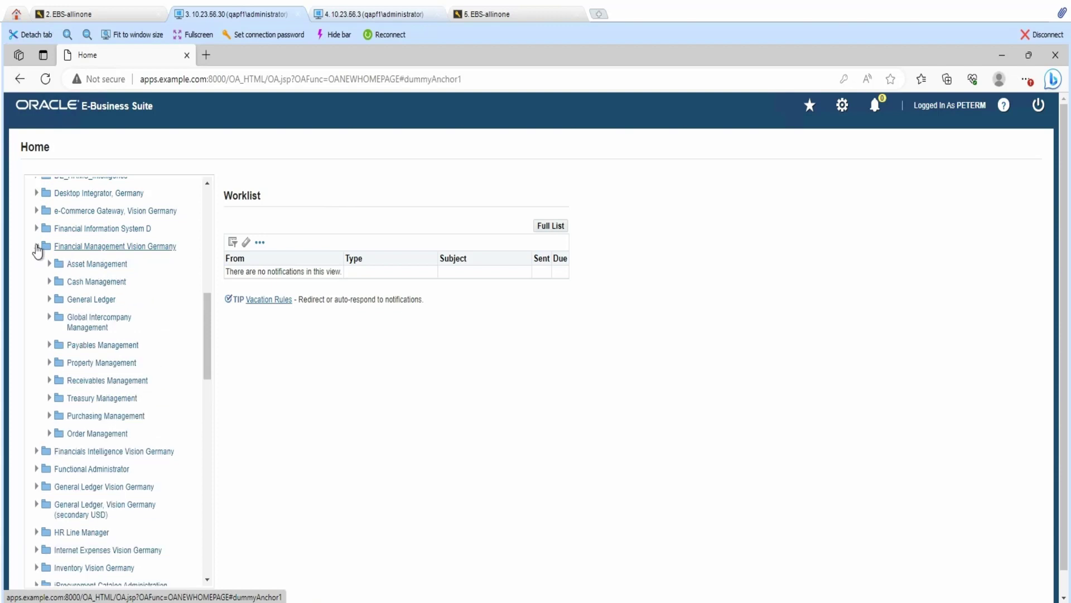
{"action": "left_click", "coordinate": [49, 282]}
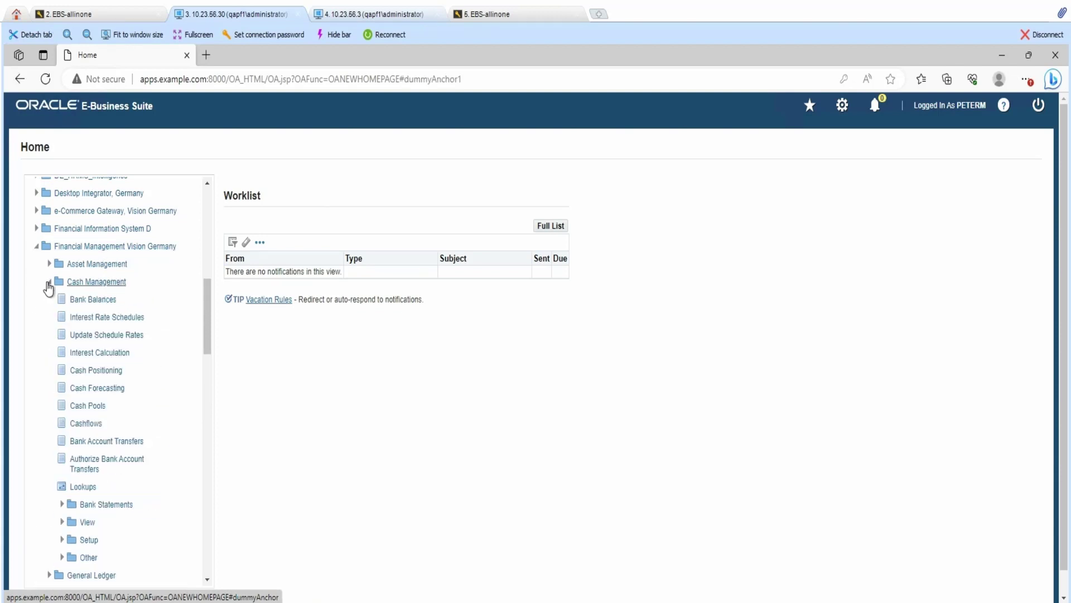
{"action": "left_click", "coordinate": [89, 302]}
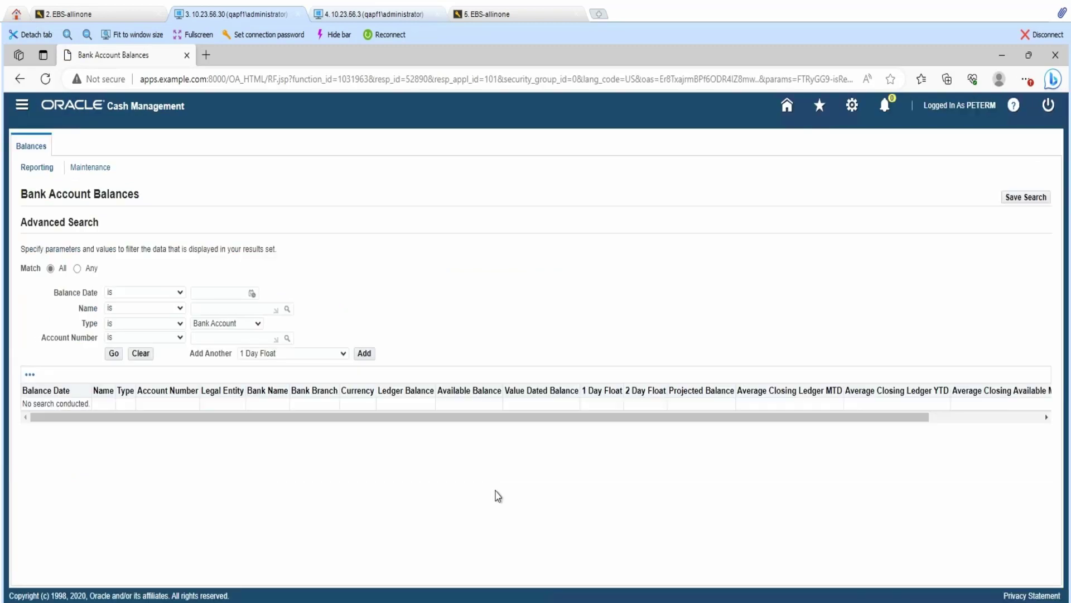
- Search balances for bank account bofa-204, then start entering another login's password
{"action": "left_click", "coordinate": [234, 308]}
{"action": "type", "text": "bofa-204"}
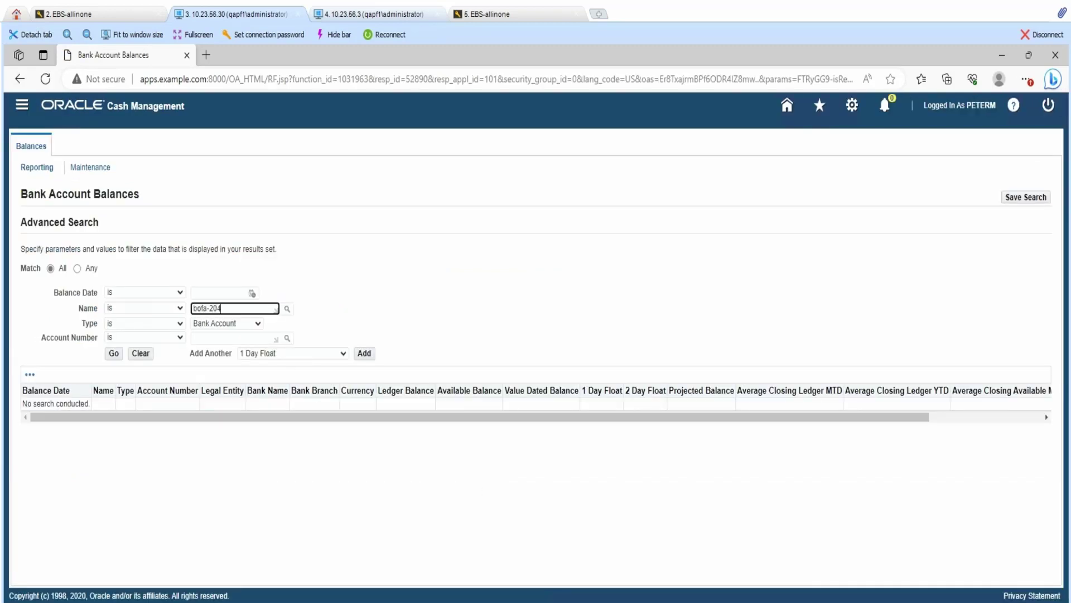
{"action": "left_click", "coordinate": [114, 353]}
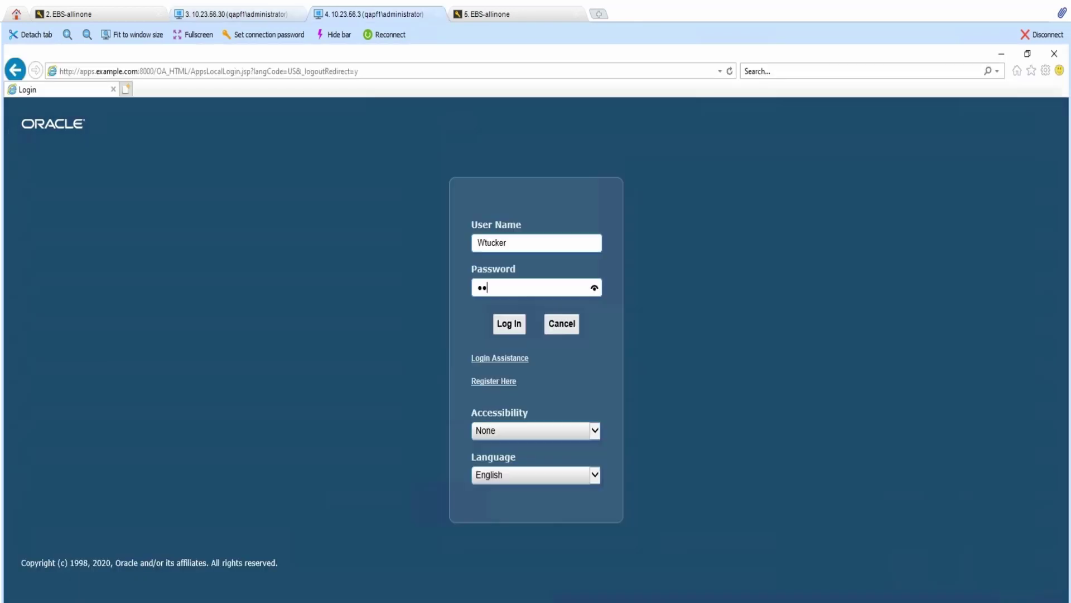
{"action": "type", "text": "***"}
{"action": "type", "text": "**"}
- Sign in and open Bank Balances under Financial Management Vision Germany > Cash Management
{"action": "key", "text": "Return"}
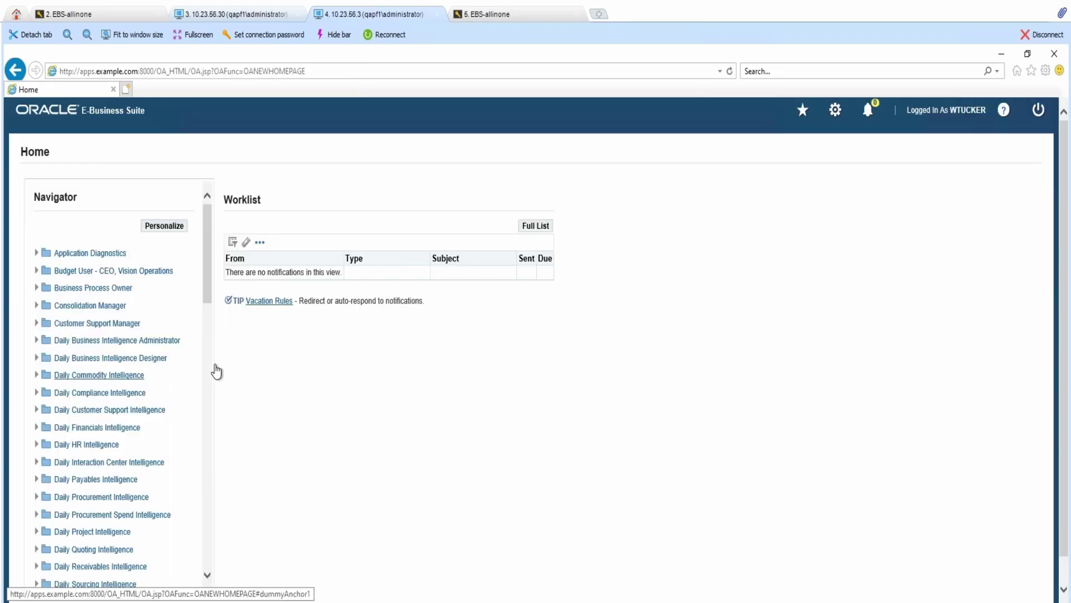
{"action": "left_click_drag", "start_coordinate": [212, 282], "coordinate": [202, 413]}
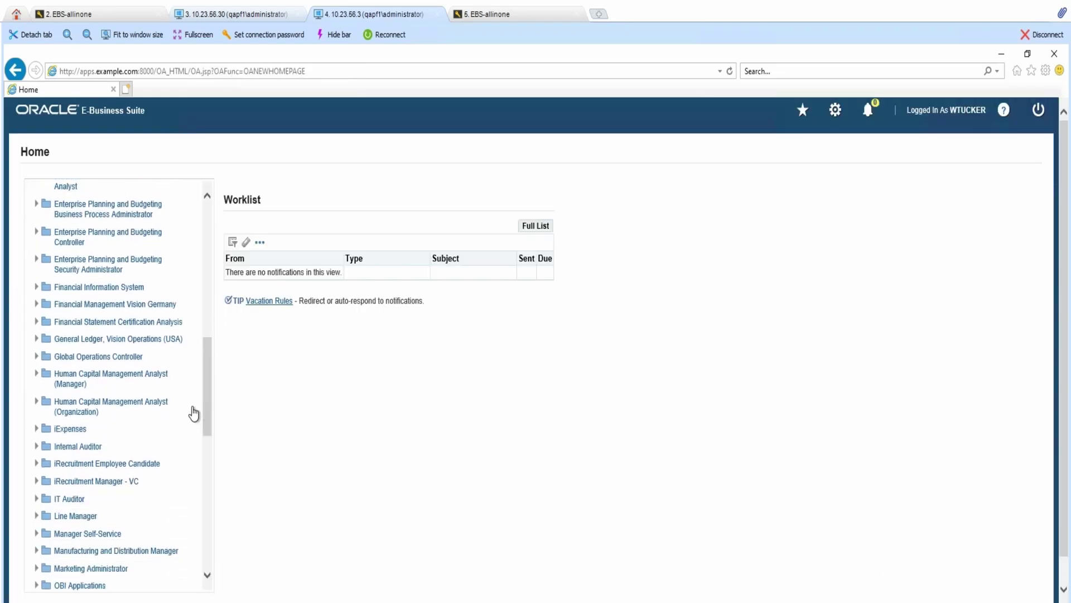
{"action": "left_click", "coordinate": [36, 304]}
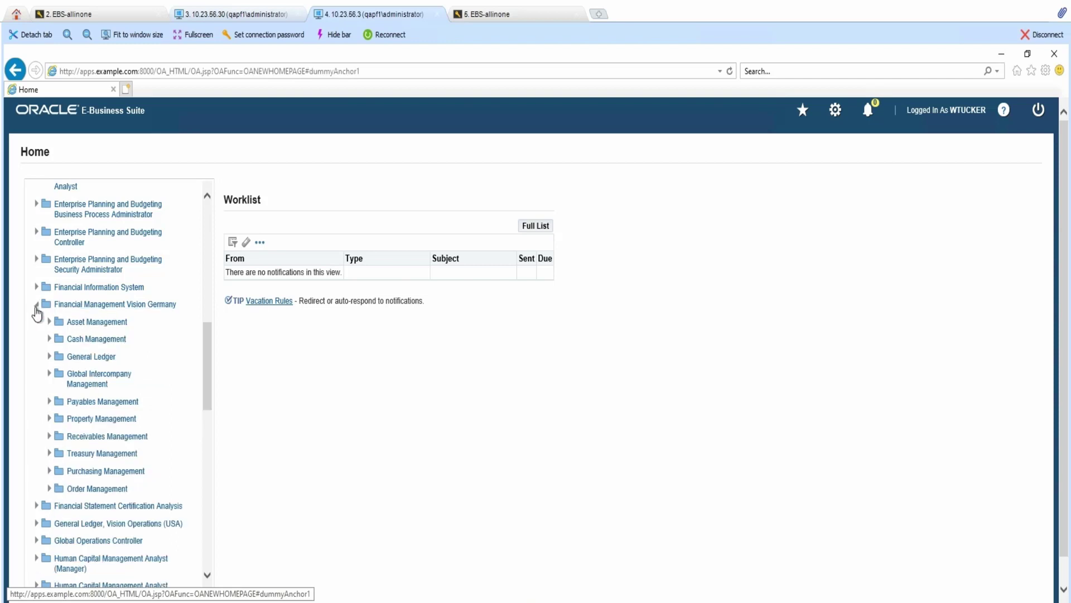
{"action": "left_click", "coordinate": [49, 341]}
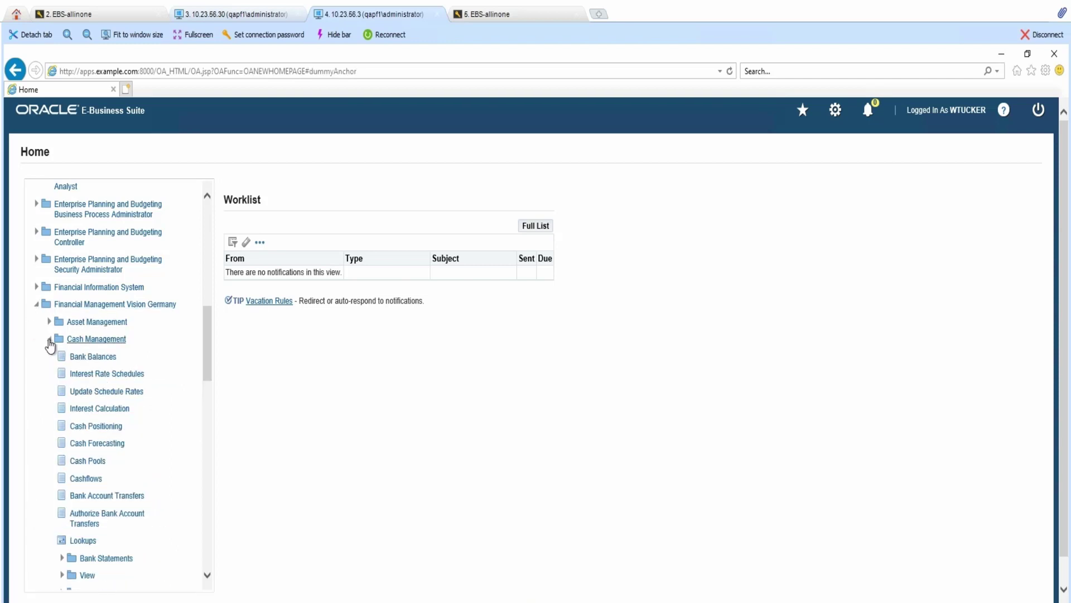
{"action": "left_click", "coordinate": [84, 357]}
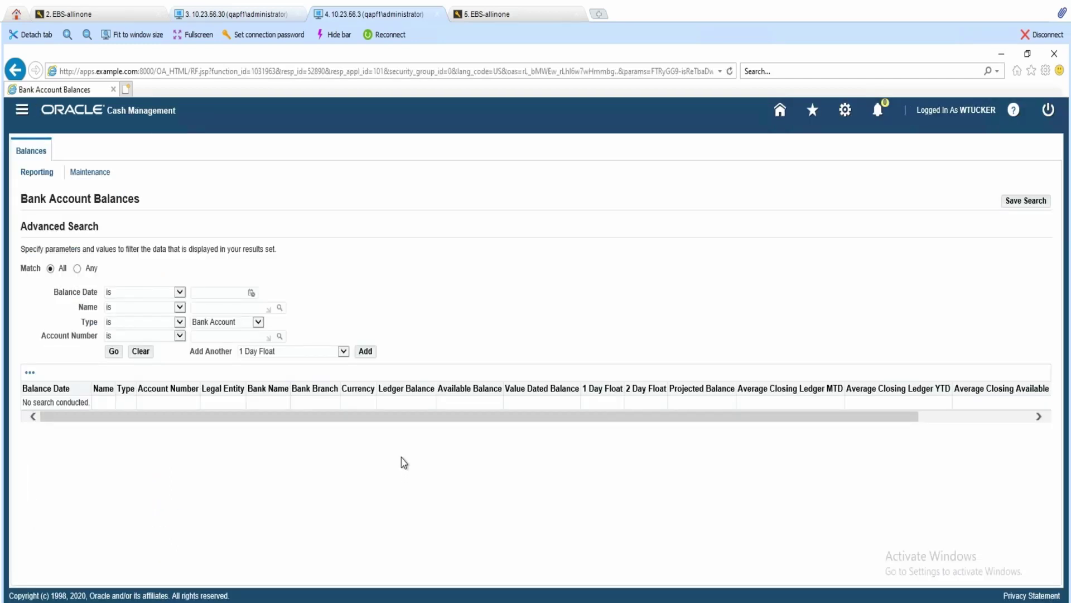
- Search balances for bank account bofa-204
{"action": "left_click", "coordinate": [226, 308]}
{"action": "type", "text": "b"}
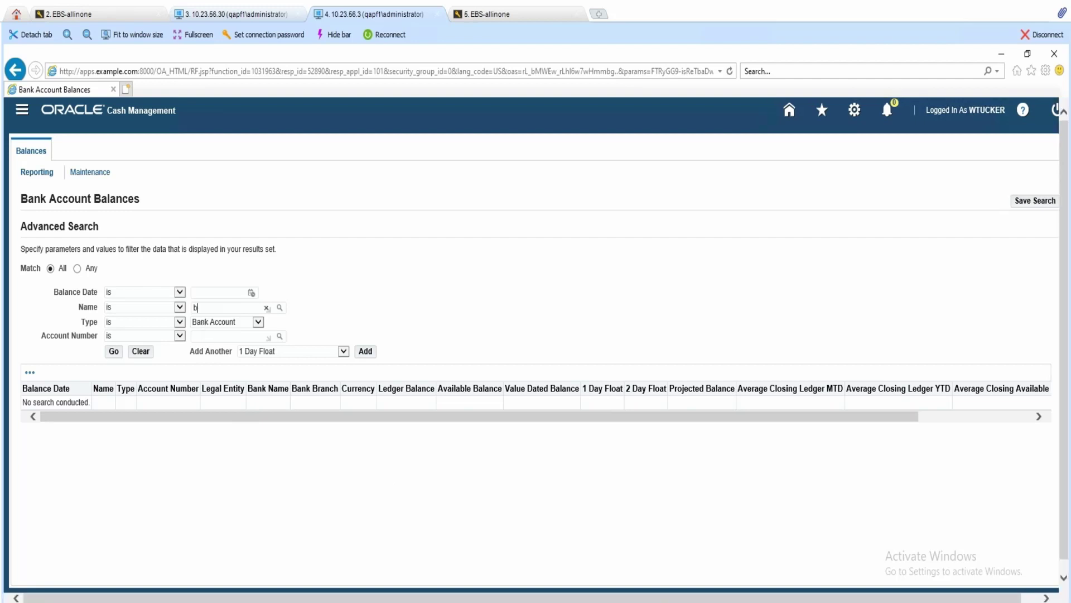
{"action": "type", "text": "ofa-204"}
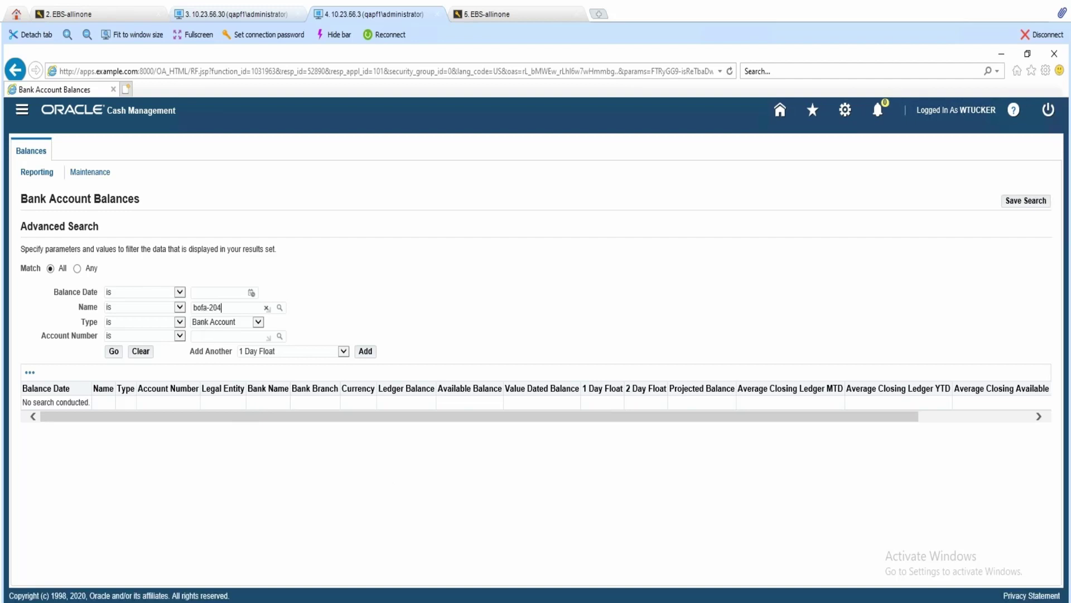
{"action": "left_click", "coordinate": [114, 351]}
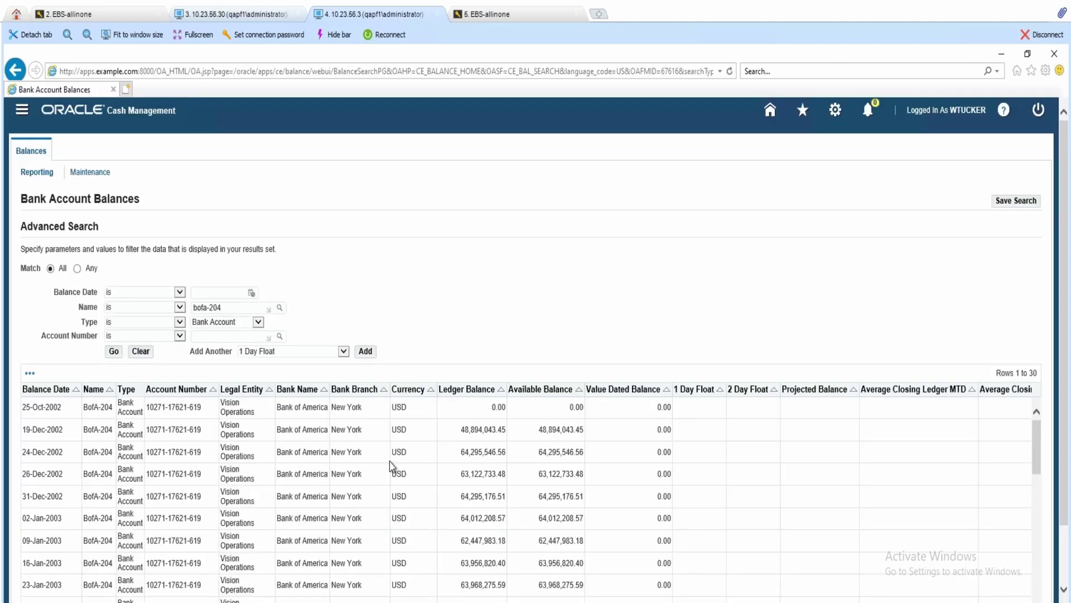
{"action": "left_click_drag", "start_coordinate": [1061, 318], "coordinate": [1060, 349]}
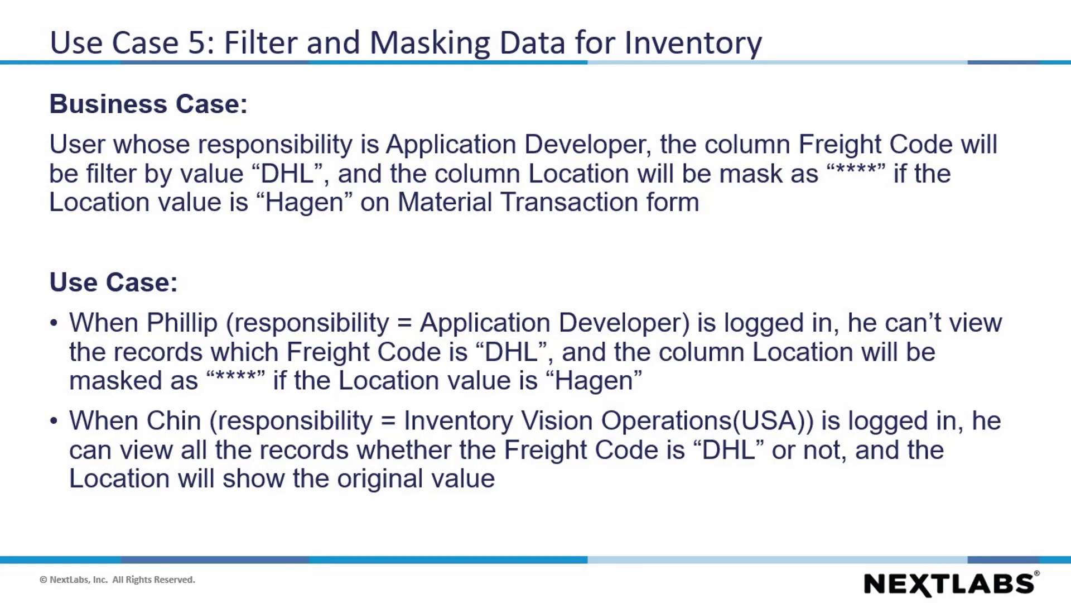
- Advance through the policy details, restricted-user and unrestricted-user expected-view slides
{"action": "key", "text": "Right"}
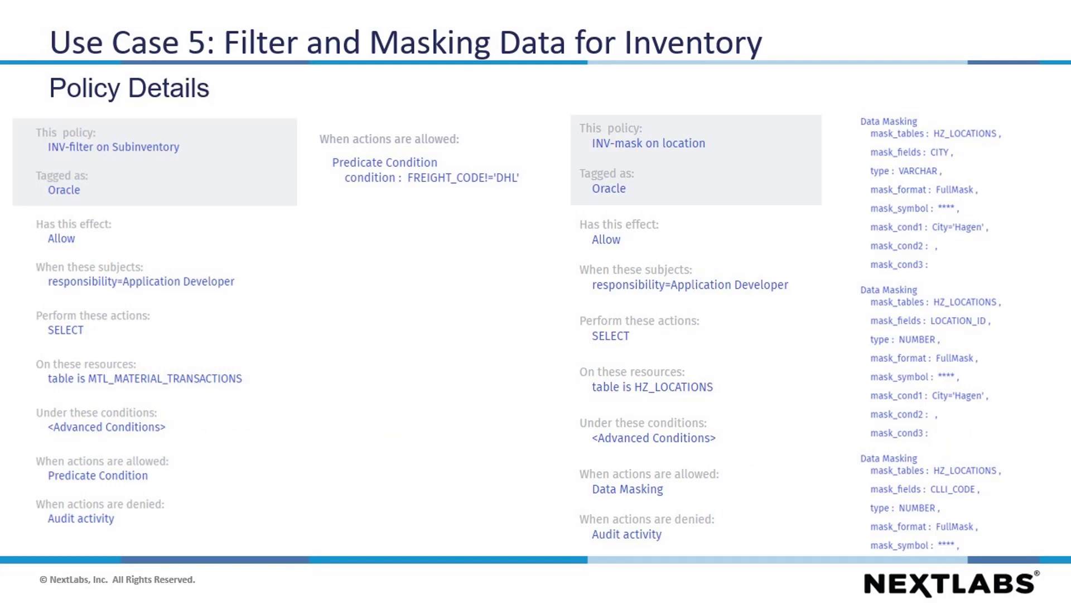
{"action": "key", "text": "Right"}
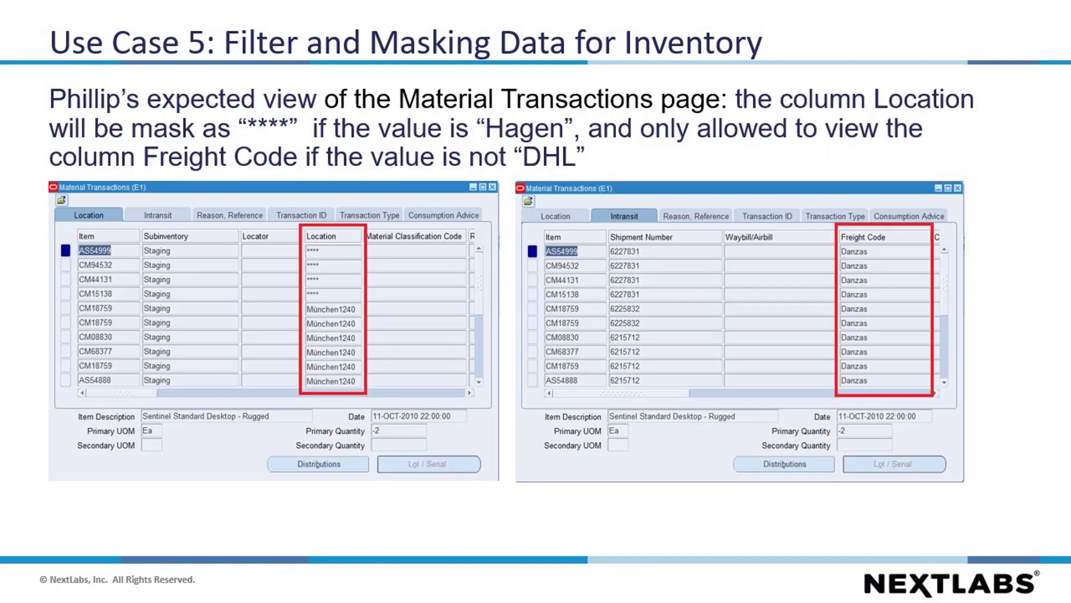
{"action": "key", "text": "Right"}
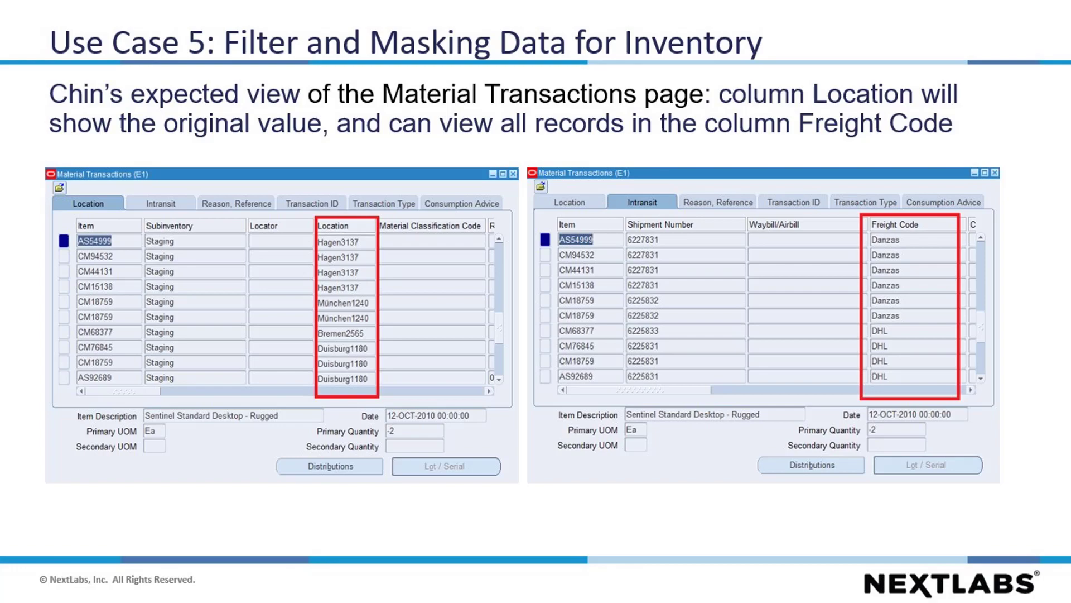
- Sign in to Oracle EBS with the next user's name and password
{"action": "type", "text": "ss"}
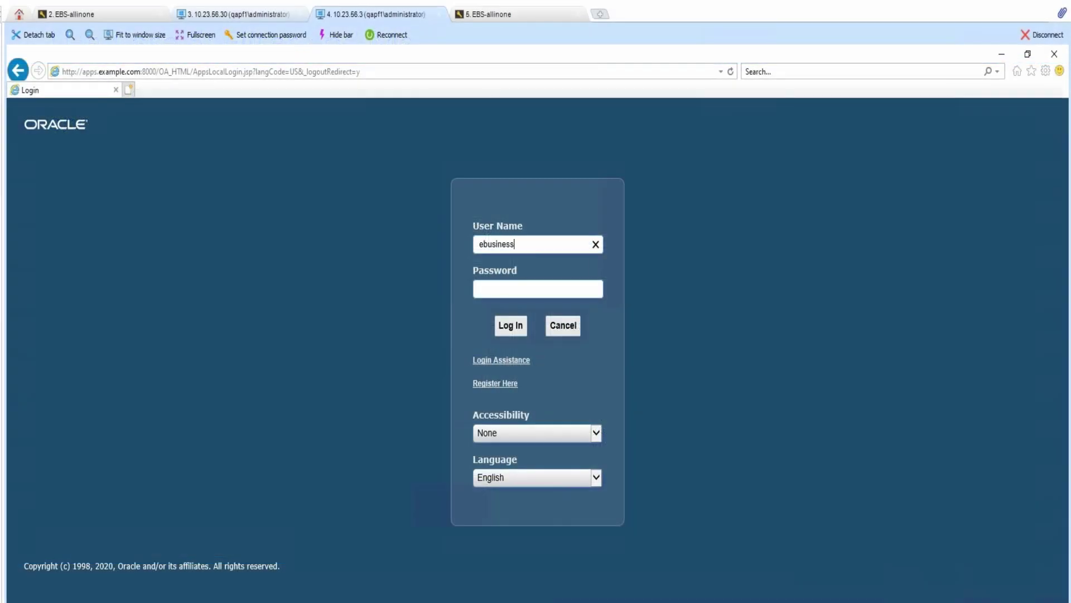
{"action": "key", "text": "Tab"}
{"action": "type", "text": "welcome"}
{"action": "key", "text": "Return"}
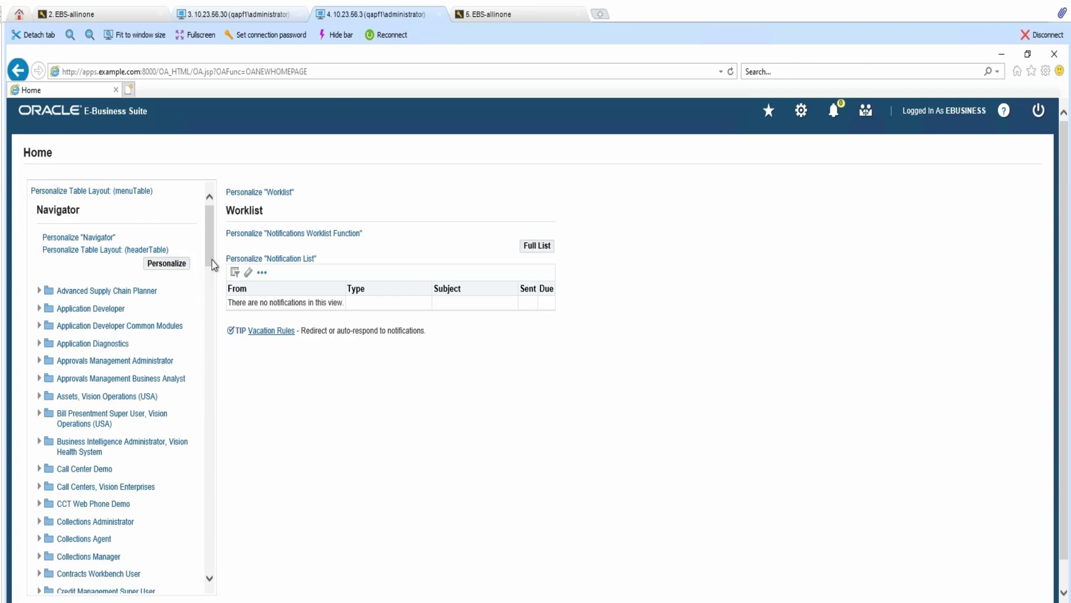
- Open Material Transactions under Inventory, Vision Operations (USA) > Transactions
{"action": "scroll", "coordinate": [206, 360], "scroll_direction": "down", "scroll_amount": 5}
{"action": "scroll", "coordinate": [209, 365], "scroll_direction": "down", "scroll_amount": 10}
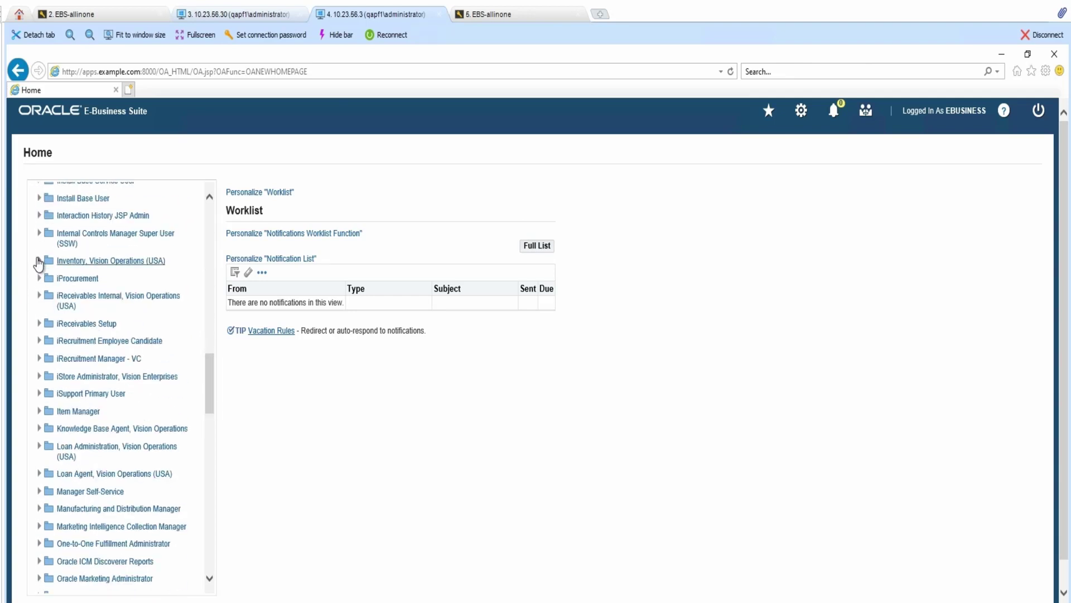
{"action": "left_click", "coordinate": [38, 261]}
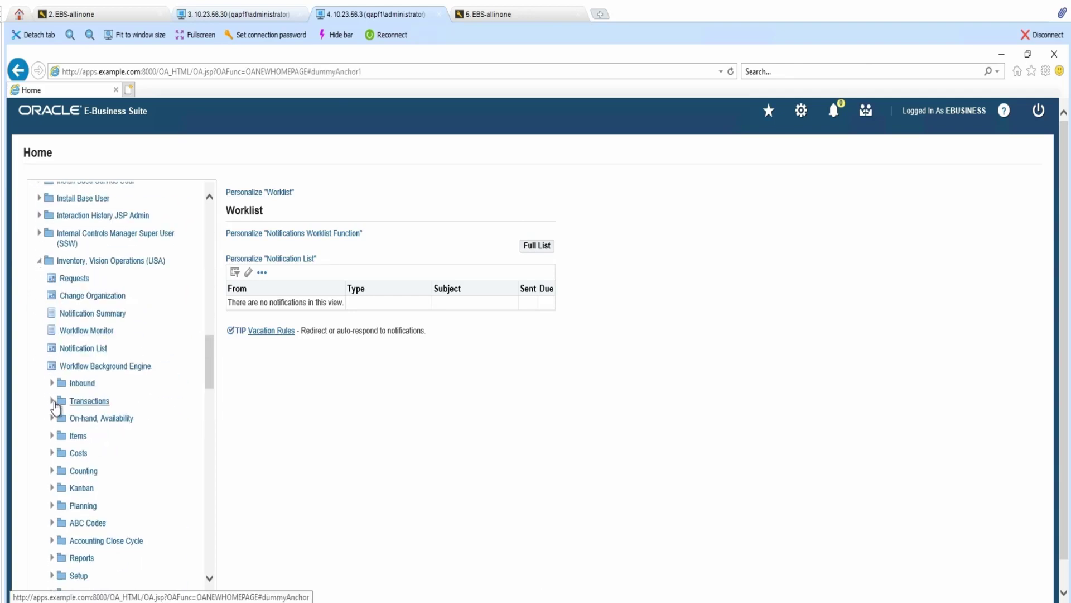
{"action": "left_click", "coordinate": [52, 401]}
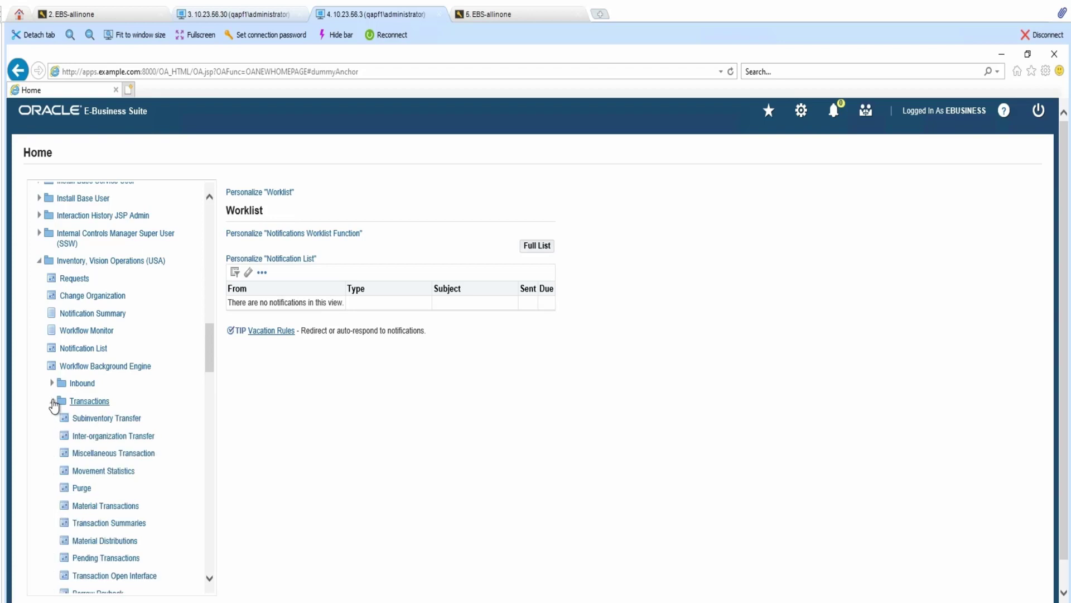
{"action": "left_click", "coordinate": [132, 506]}
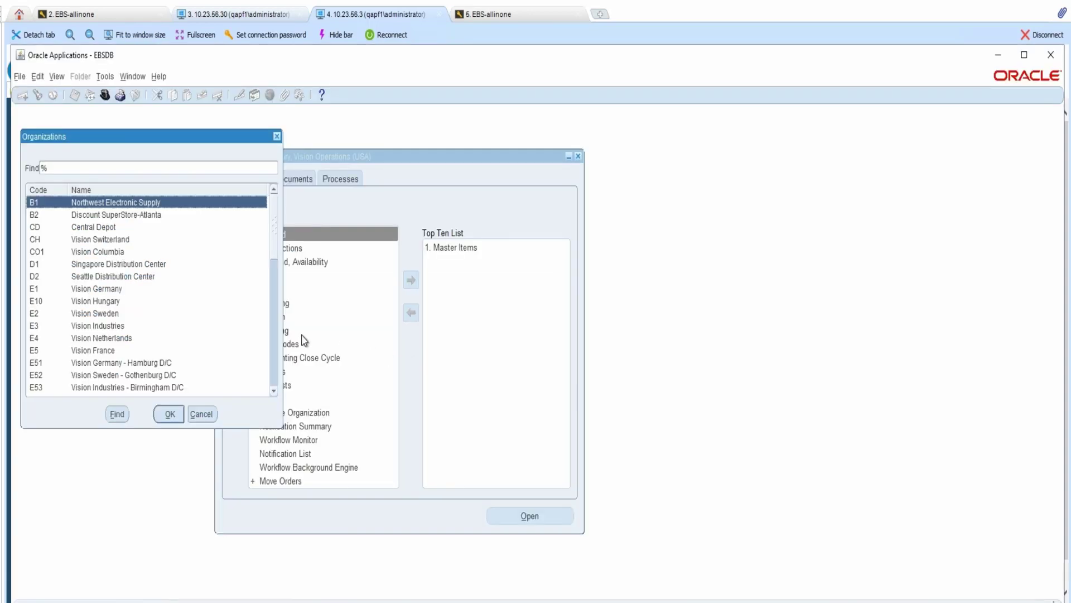
- Find E1 Vision Germany transactions from 2008 and show the Intransit freight columns
{"action": "left_click", "coordinate": [112, 293]}
{"action": "left_click", "coordinate": [169, 414]}
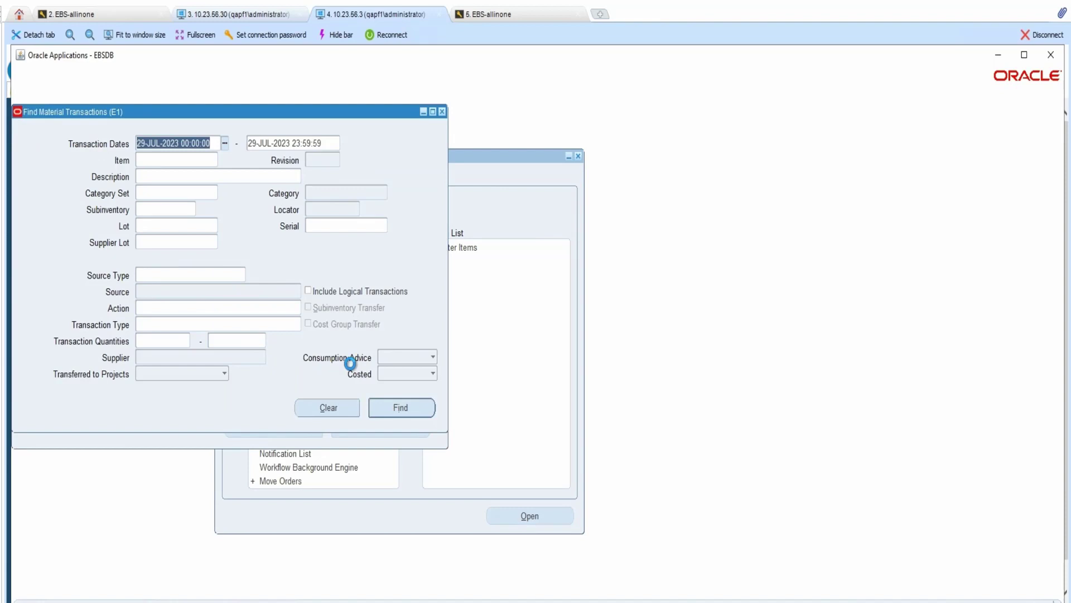
{"action": "left_click", "coordinate": [179, 143]}
{"action": "key", "text": "BackSpace"}
{"action": "key", "text": "BackSpace"}
{"action": "type", "text": "08"}
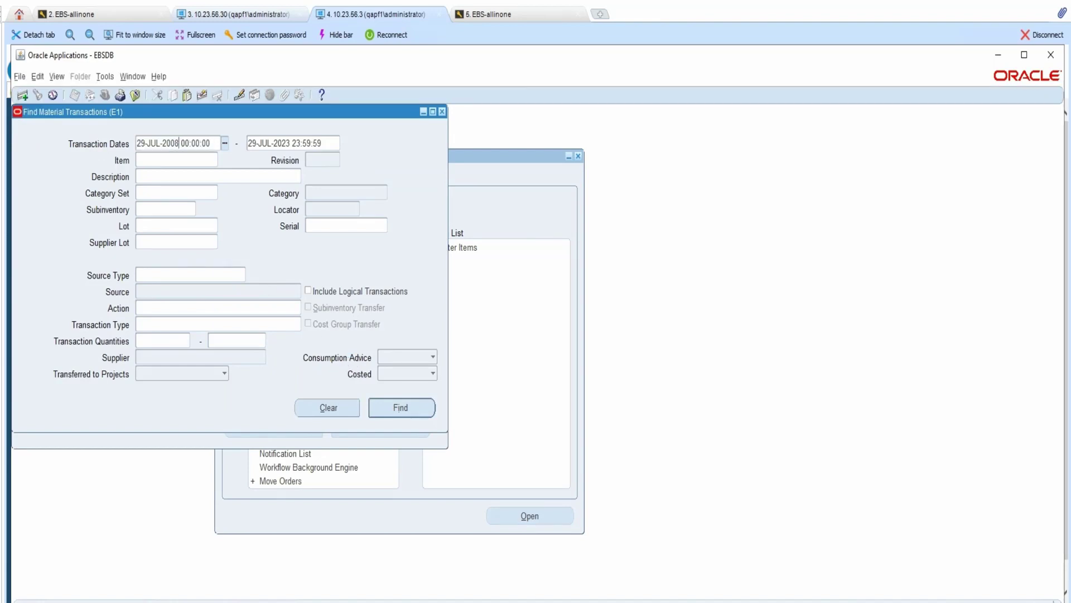
{"action": "left_click", "coordinate": [399, 413]}
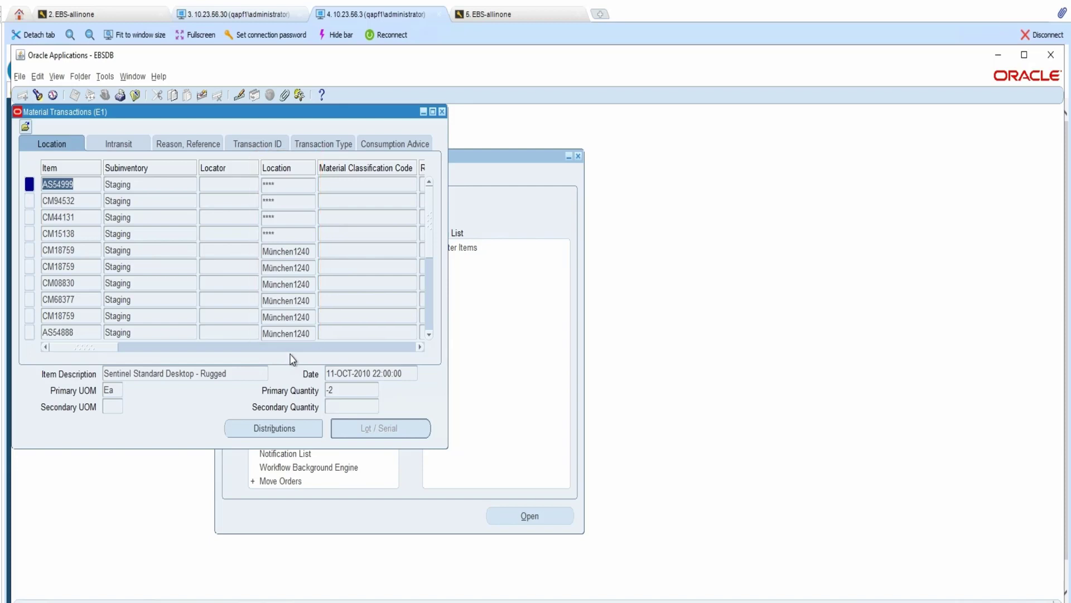
{"action": "left_click", "coordinate": [107, 147]}
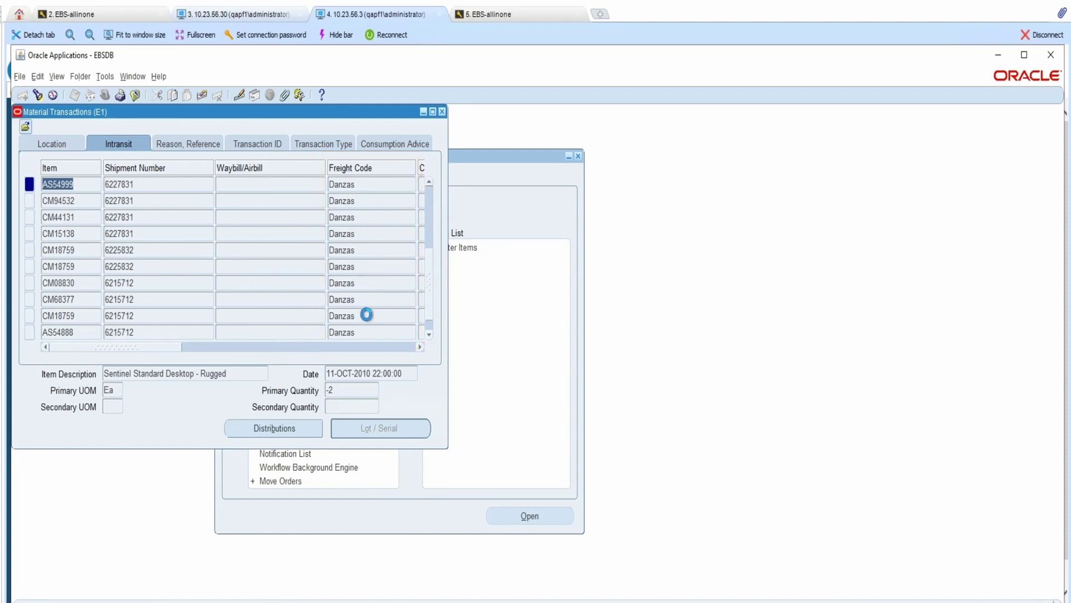
- Sign in as another user with the account password
{"action": "type", "text": "automotive"}
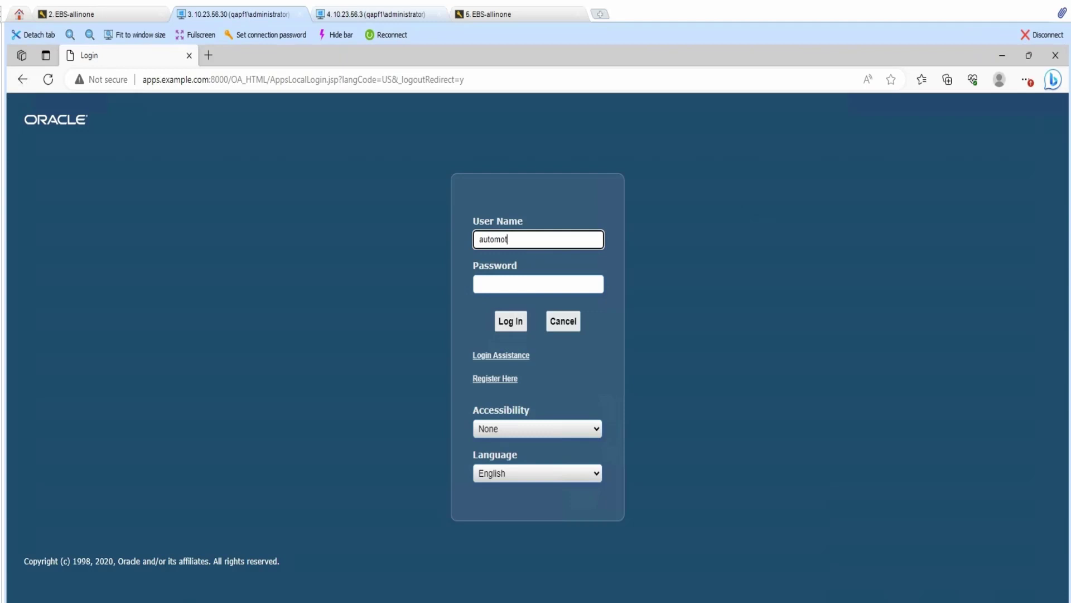
{"action": "key", "text": "Tab"}
{"action": "type", "text": "welcome"}
{"action": "key", "text": "Return"}
{"action": "scroll", "coordinate": [212, 395], "scroll_direction": "down", "scroll_amount": 5}
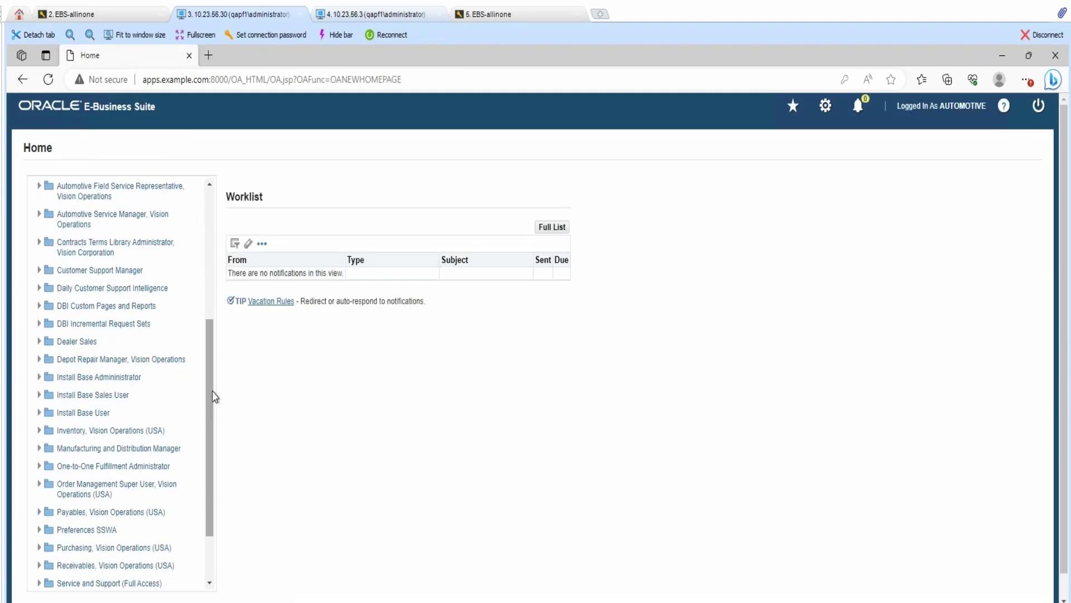
- Open Material Transactions for the E1 Vision Germany organization under Inventory, Vision Operations (USA)
{"action": "left_click", "coordinate": [40, 431]}
{"action": "left_click", "coordinate": [52, 511]}
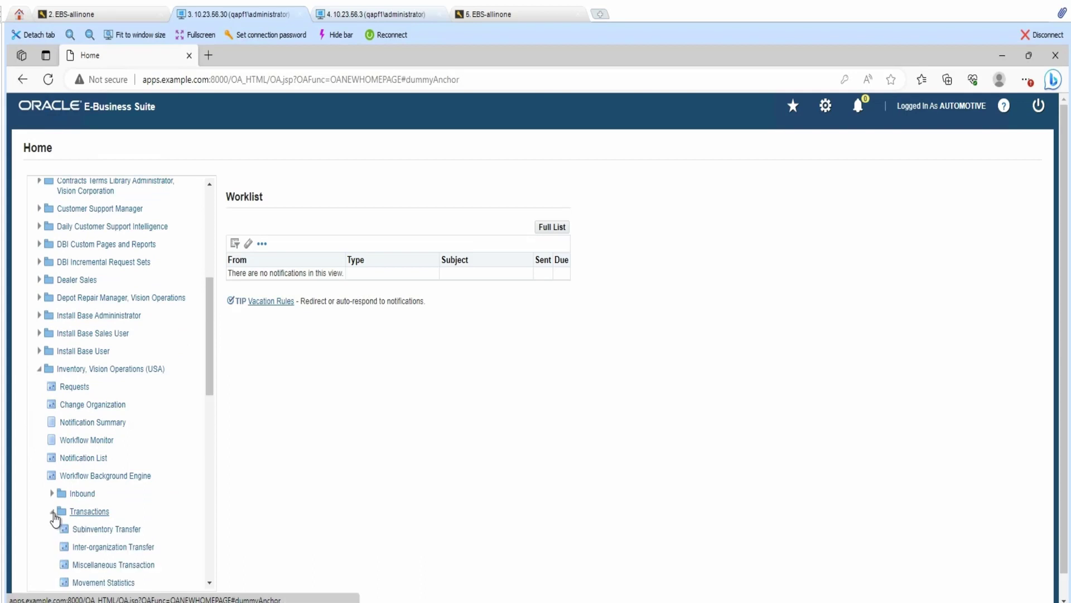
{"action": "scroll", "coordinate": [145, 527], "scroll_direction": "down", "scroll_amount": 2}
{"action": "left_click", "coordinate": [125, 507]}
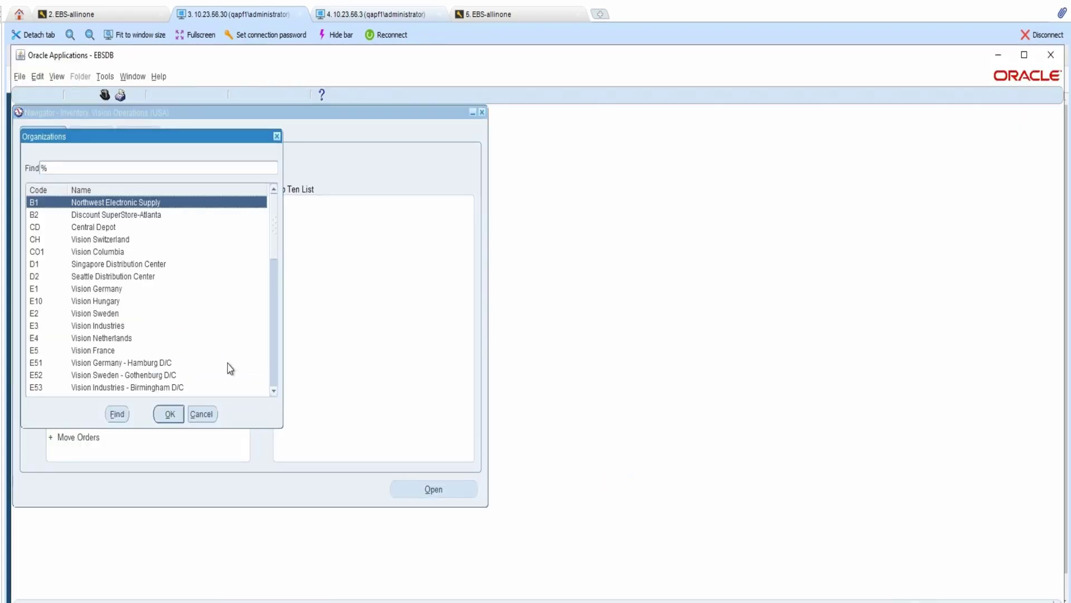
{"action": "left_click", "coordinate": [98, 290]}
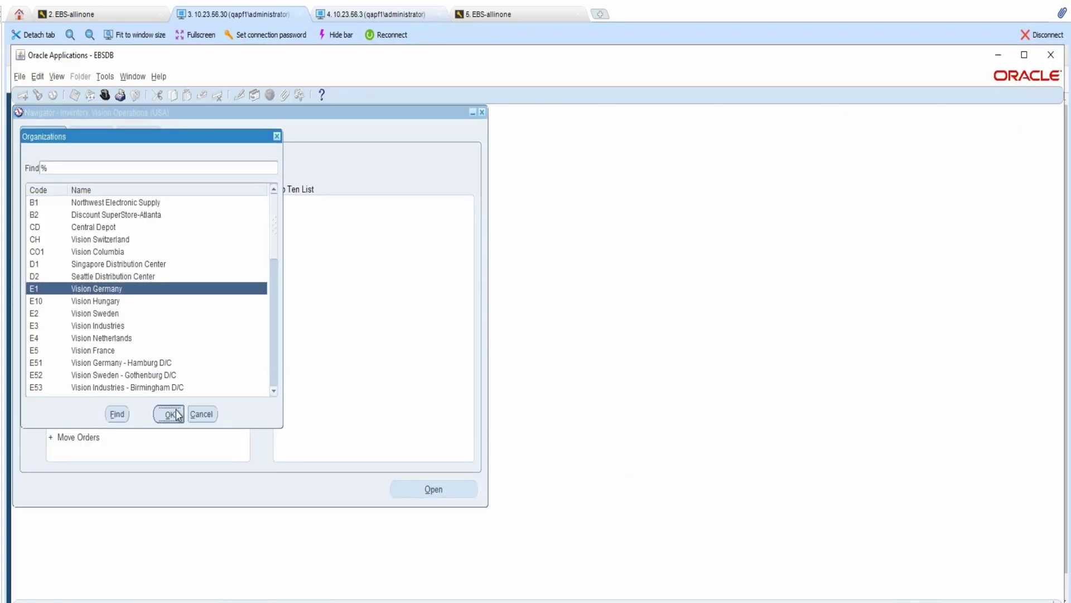
{"action": "left_click", "coordinate": [170, 413]}
- Change the start year to 2008, run the search, and show Intransit freight codes
{"action": "left_click", "coordinate": [176, 144]}
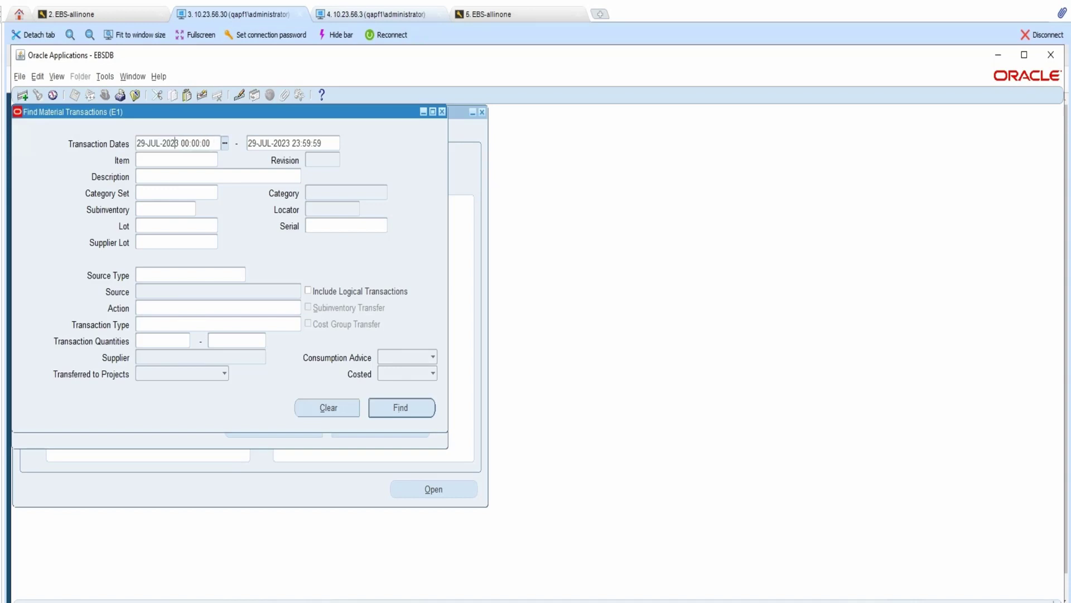
{"action": "left_click_drag", "start_coordinate": [170, 143], "coordinate": [180, 143]}
{"action": "type", "text": "08"}
{"action": "key", "text": "Return"}
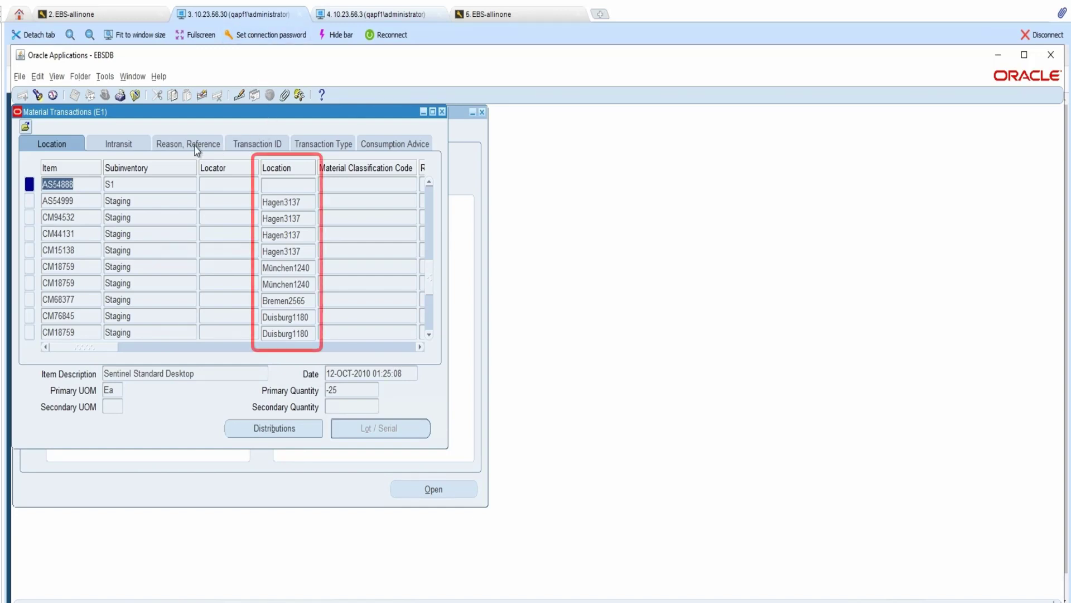
{"action": "left_click", "coordinate": [121, 139]}
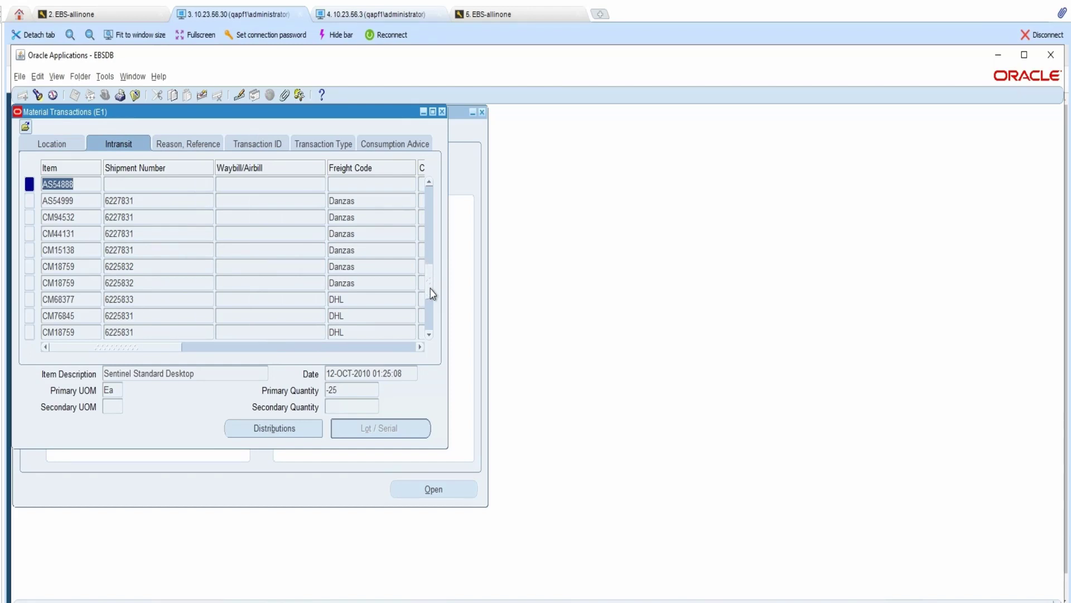
{"action": "scroll", "coordinate": [354, 252], "scroll_direction": "down", "scroll_amount": 1}
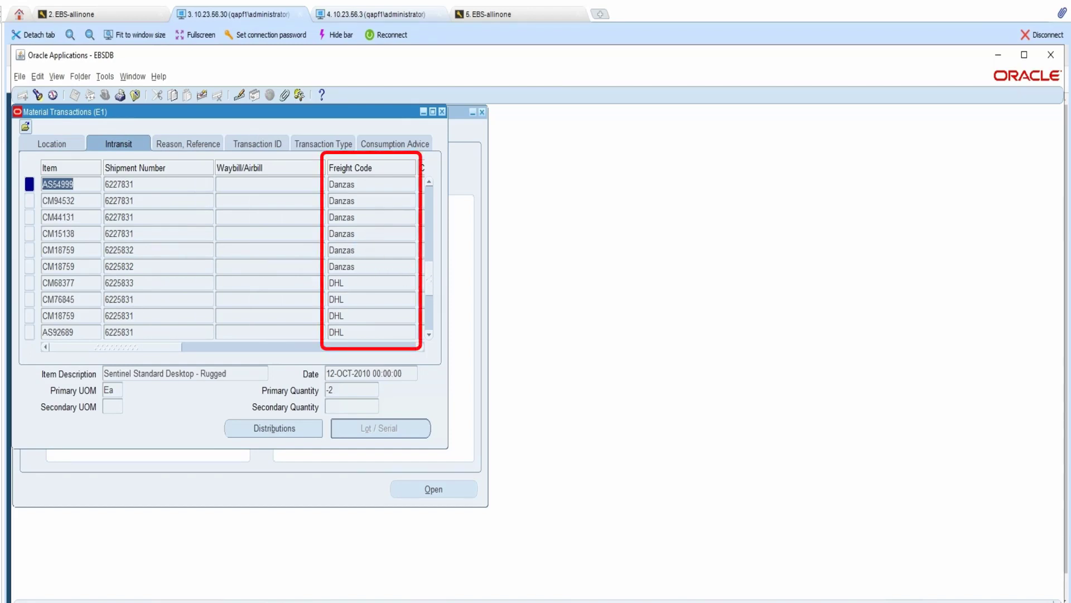